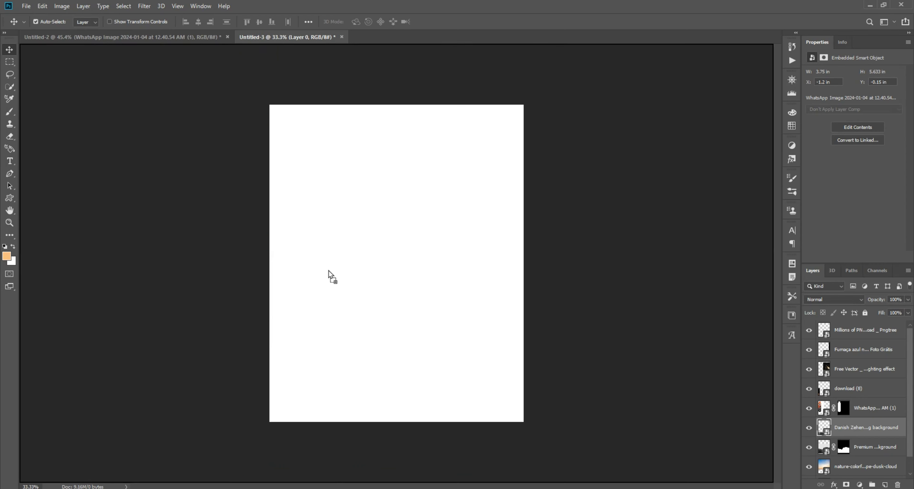
# Drop the dark foreground rocks image into the blank canvas
pyautogui.moveTo(332, 276); pyautogui.dragTo(337, 283)
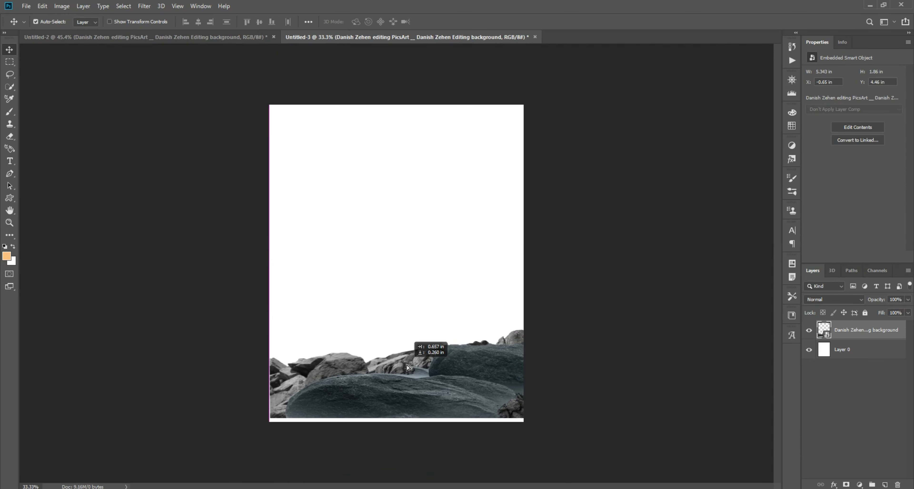
pyautogui.scroll(2, 549, 408)
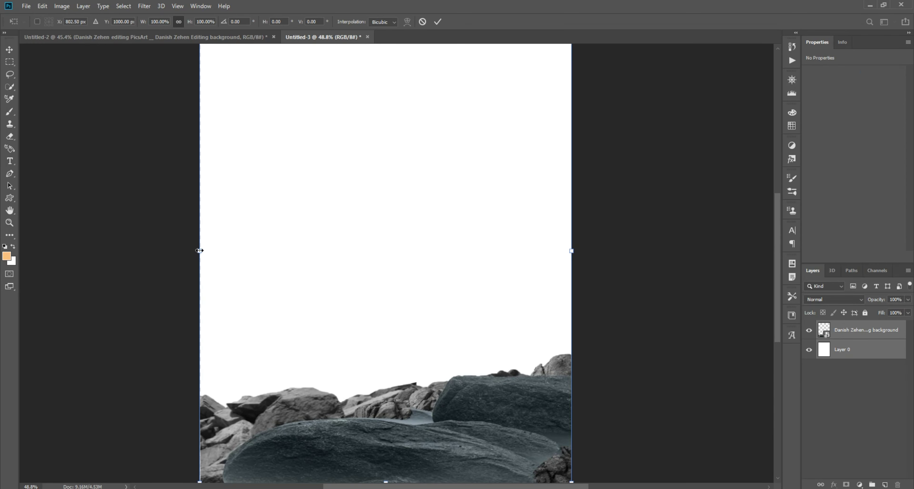
pyautogui.scroll(-2, 626, 275)
# Bring in the large grey rock, place it behind the foreground rocks and nudge it down
pyautogui.hotkey('ctrl', 'Tab')
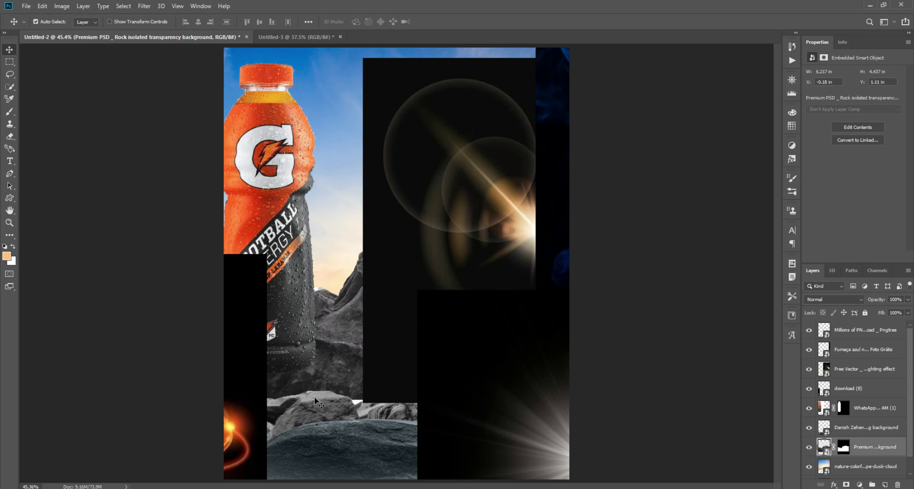
pyautogui.moveTo(344, 341); pyautogui.dragTo(390, 284)
pyautogui.rightClick(842, 325)
pyautogui.press('Escape')
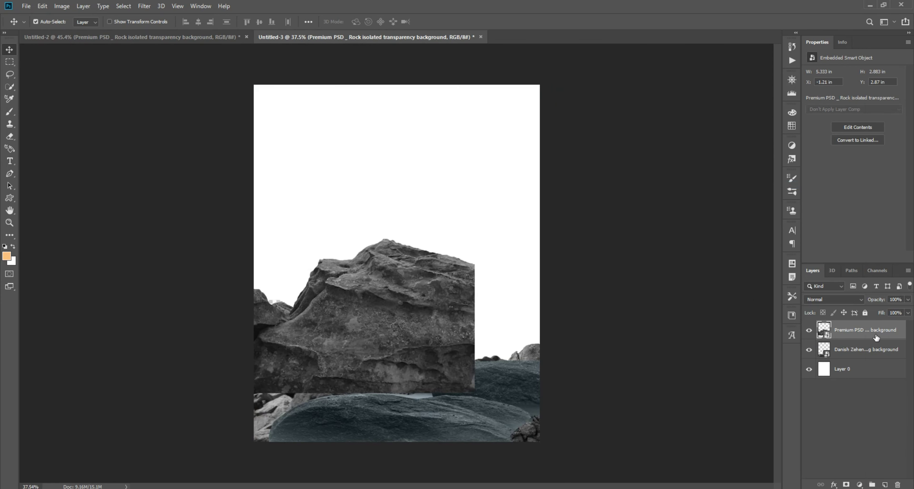
pyautogui.moveTo(424, 330); pyautogui.dragTo(490, 354)
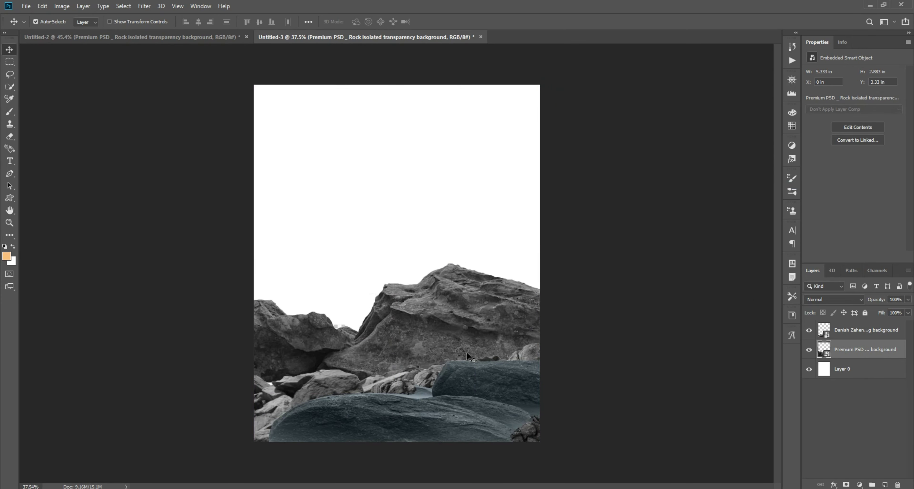
pyautogui.hotkey('shift', 'Down')
pyautogui.hotkey('shift', 'Down')
pyautogui.hotkey('shift', 'Down')
# Bring in the sunset sky and stretch it to cover the whole canvas
pyautogui.click(184, 36)
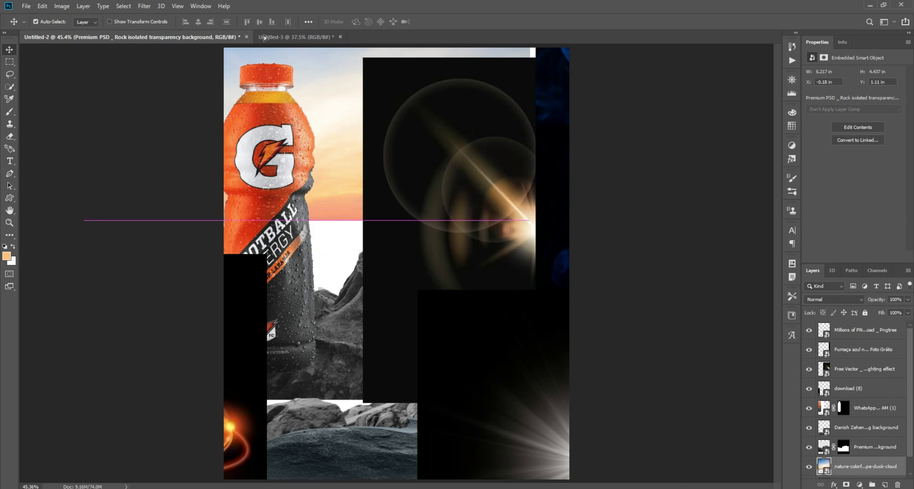
pyautogui.moveTo(390, 213); pyautogui.dragTo(428, 229)
pyautogui.hotkey('ctrl', 't')
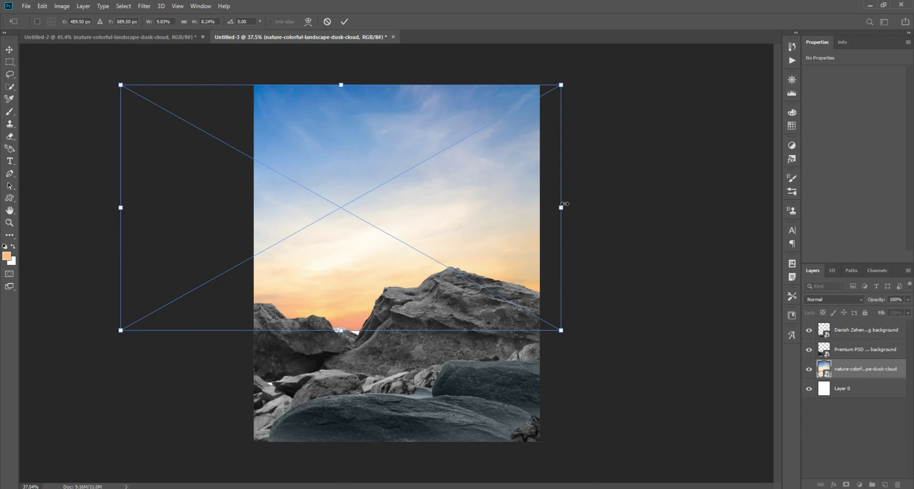
pyautogui.moveTo(560, 209); pyautogui.dragTo(660, 210)
pyautogui.moveTo(402, 331); pyautogui.dragTo(403, 335)
pyautogui.moveTo(419, 200); pyautogui.dragTo(402, 149)
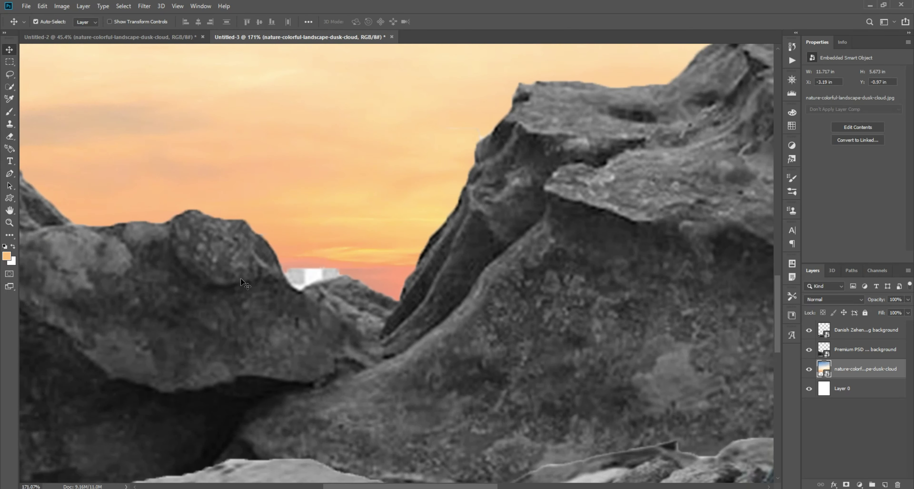
# Pen-trace the white gap on the large rock layer, select it and delete it
pyautogui.rightClick(866, 349)
pyautogui.press('Escape')
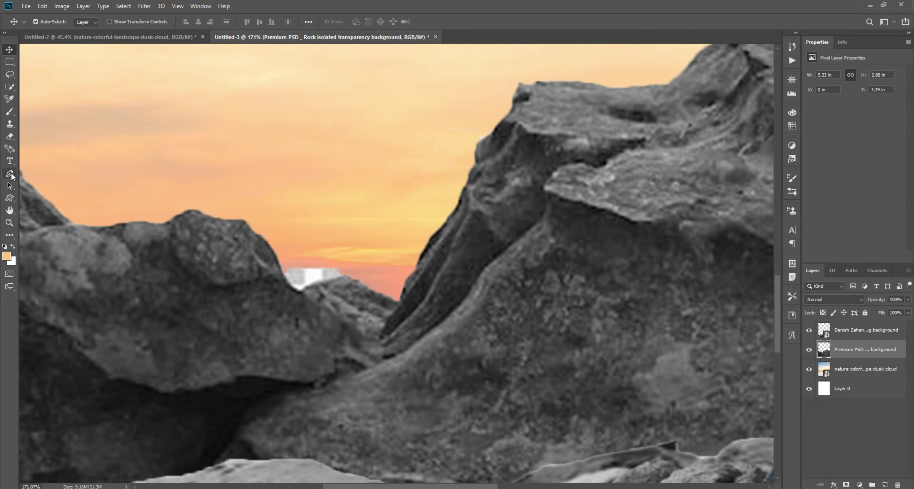
pyautogui.press('p')
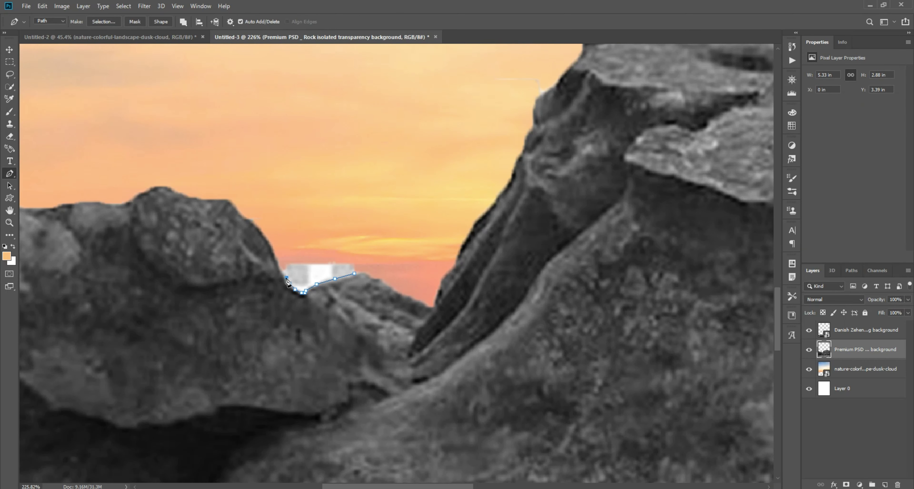
pyautogui.rightClick(353, 277)
pyautogui.click(368, 296)
pyautogui.press('Return')
pyautogui.hotkey('ctrl', '0')
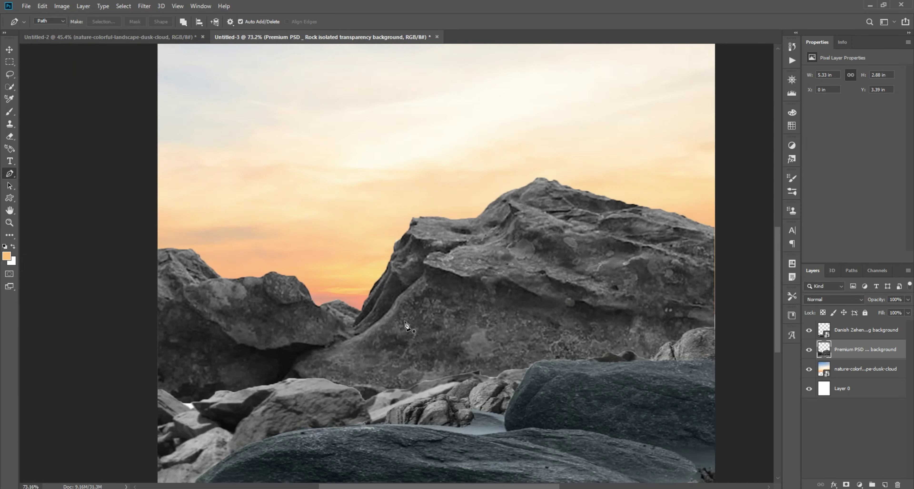
# Select and remove the white gap on the foreground rocks layer, then deselect
pyautogui.scroll(5, 396, 355)
pyautogui.rightClick(866, 330)
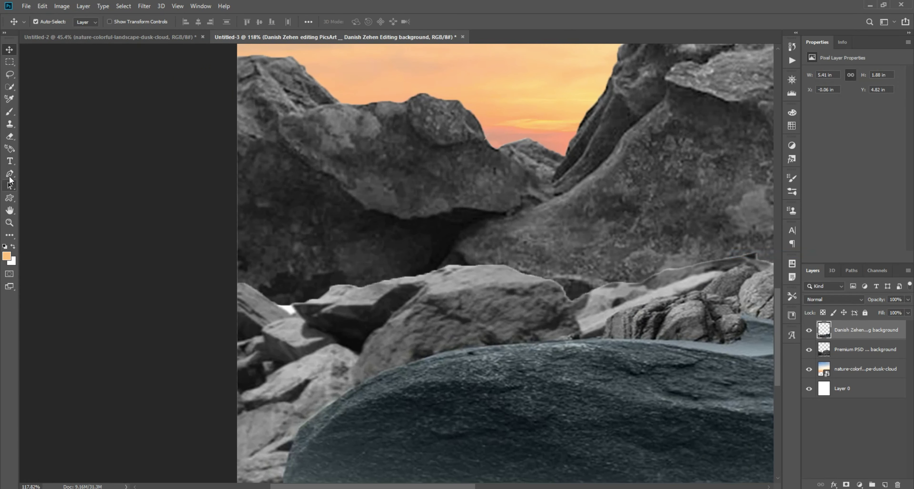
pyautogui.click(775, 255)
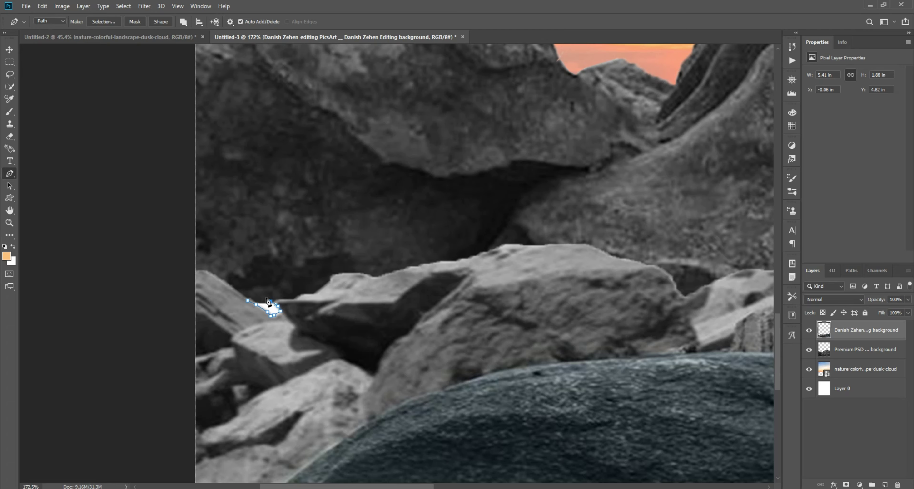
pyautogui.rightClick(268, 302)
pyautogui.click(294, 134)
pyautogui.press('Return')
pyautogui.scroll(-5, 537, 320)
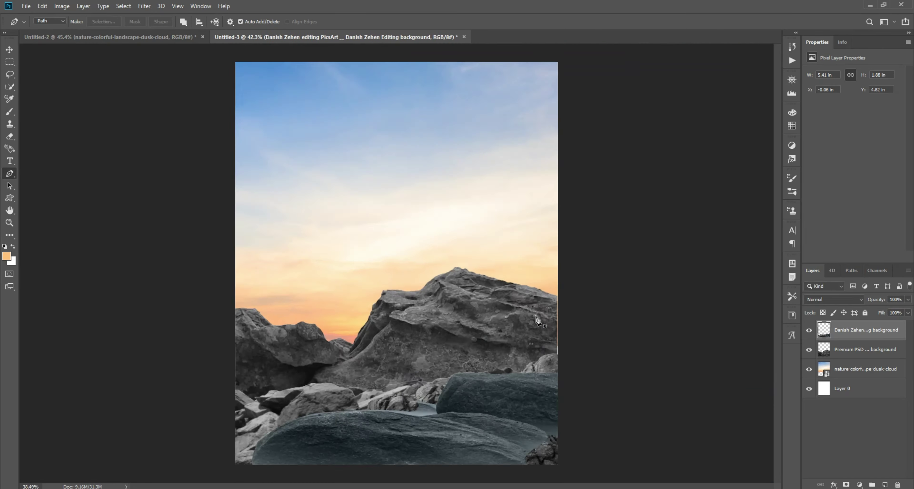
pyautogui.press('v')
pyautogui.scroll(4, 529, 294)
pyautogui.scroll(-4, 529, 294)
pyautogui.click(624, 440)
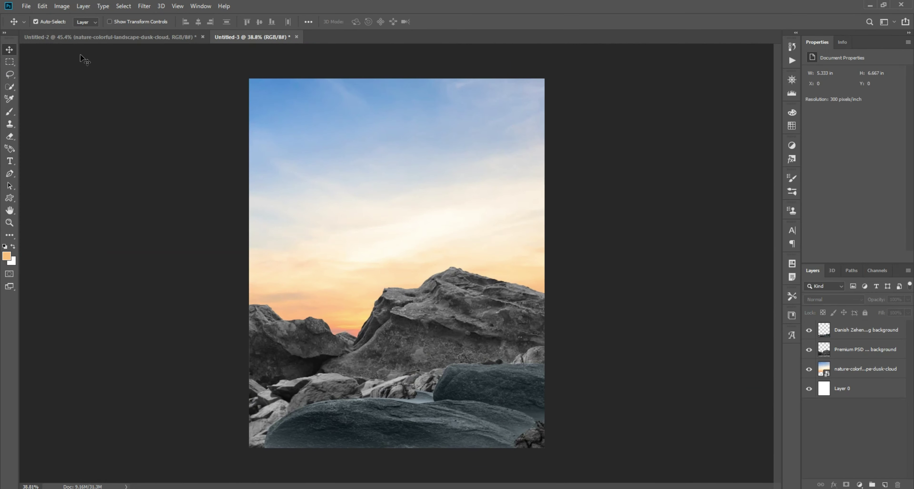
# Bring the masked FOOTBALL ENERGY bottle into the canvas and centre it on the rocks
pyautogui.click(107, 36)
pyautogui.moveTo(291, 213); pyautogui.dragTo(376, 278)
pyautogui.hotkey('ctrl', '0')
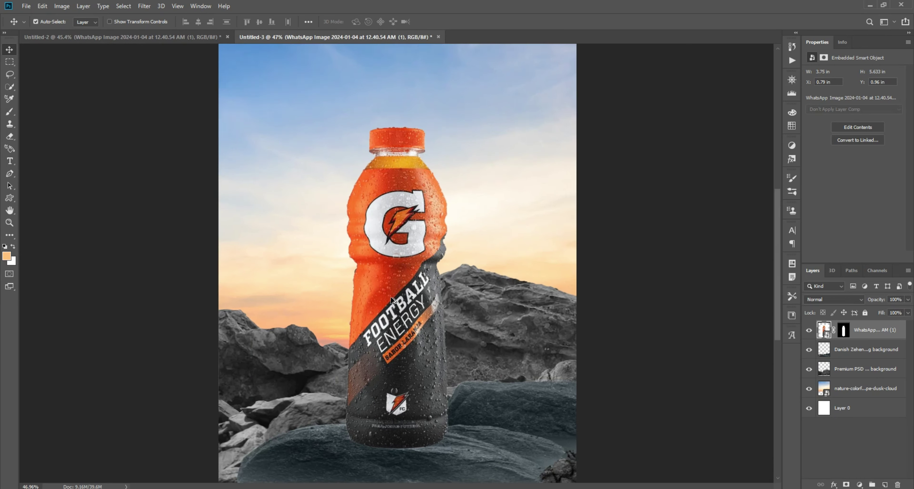
pyautogui.scroll(-1, 392, 299)
pyautogui.moveTo(402, 332); pyautogui.dragTo(403, 332)
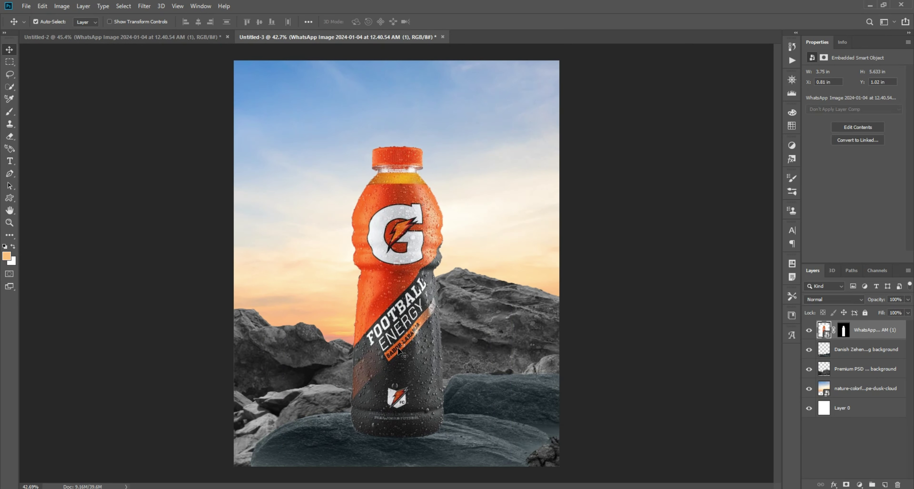
pyautogui.moveTo(397, 120); pyautogui.dragTo(397, 113)
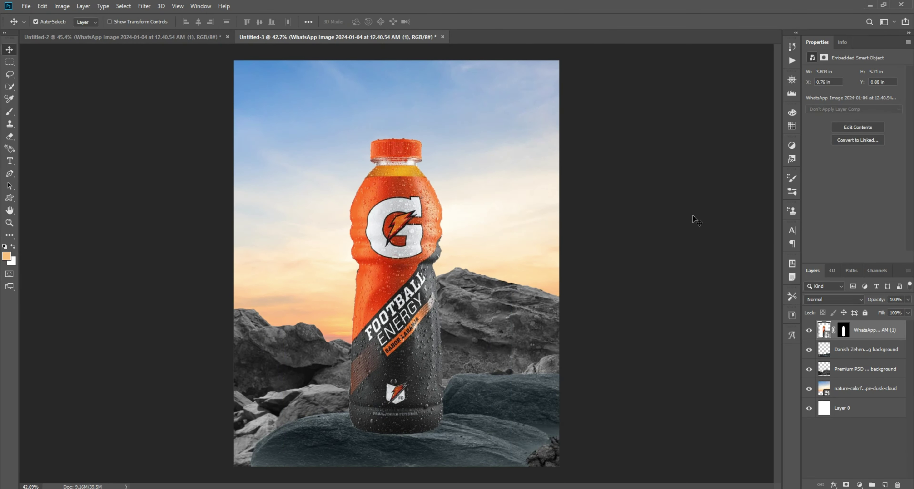
pyautogui.hotkey('shift', 'Up')
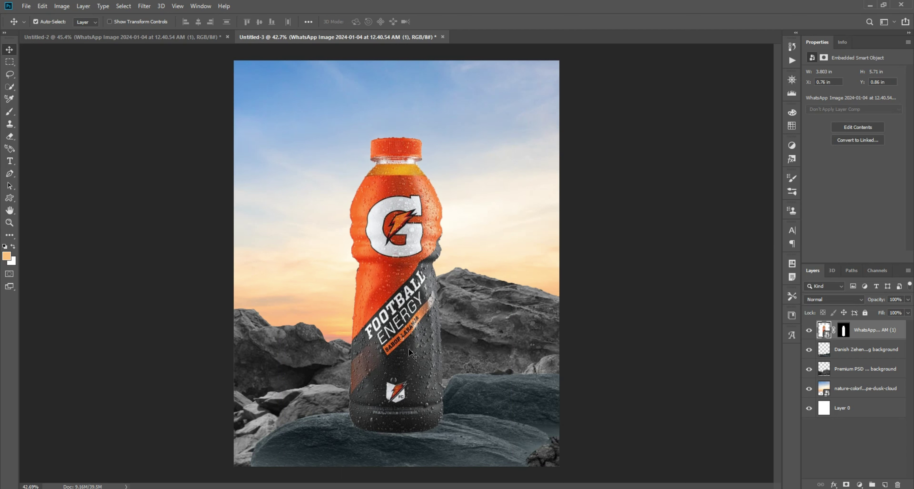
# Enlarge the bottle slightly from its top and apply the transform
pyautogui.click(280, 222)
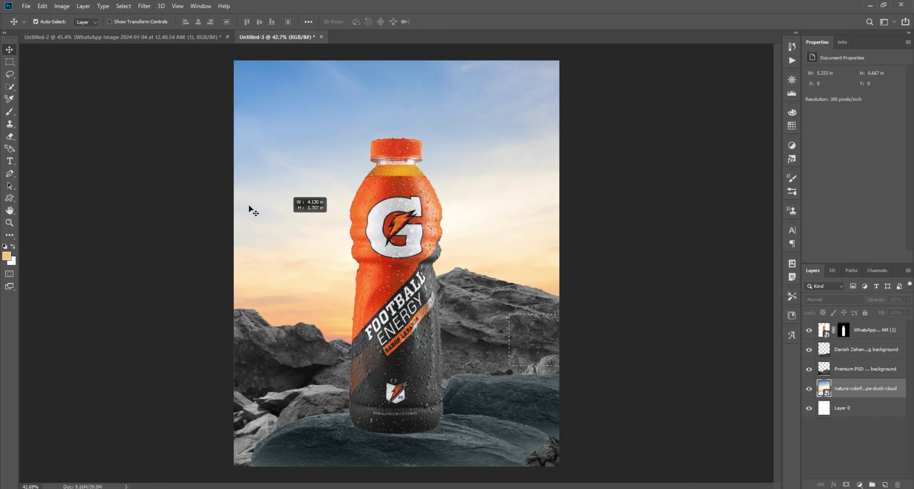
pyautogui.moveTo(394, 297); pyautogui.dragTo(391, 316)
pyautogui.click(406, 297)
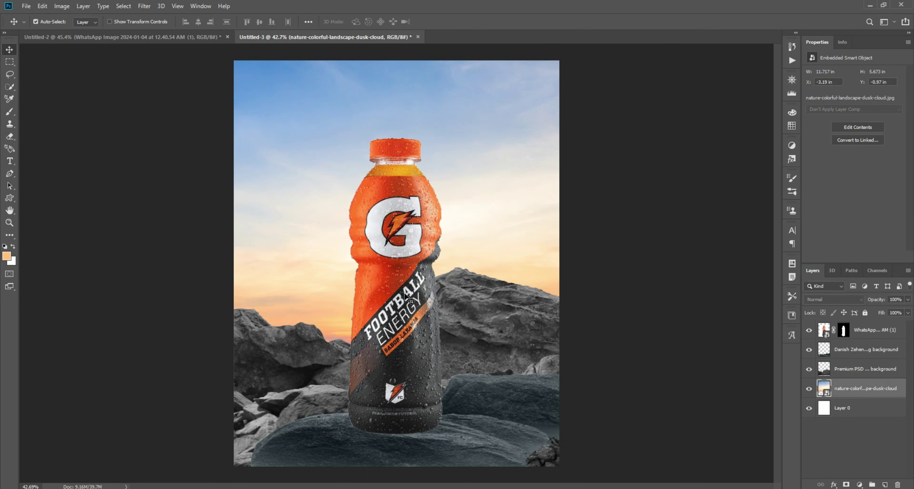
pyautogui.moveTo(396, 113); pyautogui.dragTo(395, 107)
pyautogui.press('Return')
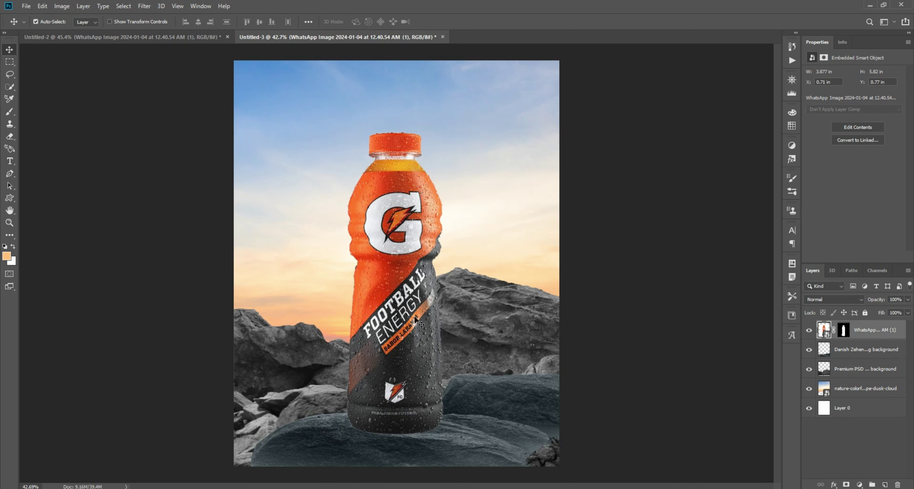
pyautogui.click(603, 288)
# Bring the glowing ring image into the canvas and set its blend mode to Screen
pyautogui.hotkey('ctrl', 'Tab')
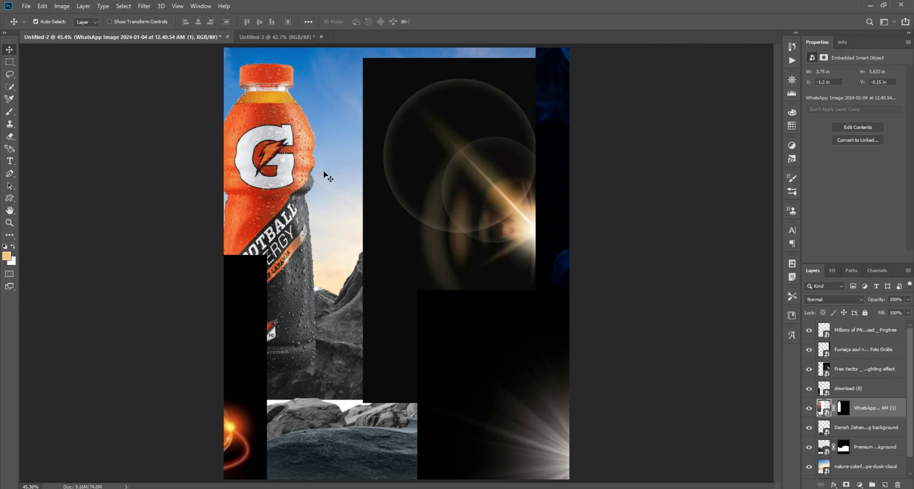
pyautogui.moveTo(323, 171)
pyautogui.mouseDown()
pyautogui.moveTo(443, 264)
pyautogui.moveTo(382, 258)
pyautogui.mouseUp()
pyautogui.click(833, 300)
pyautogui.click(798, 330)
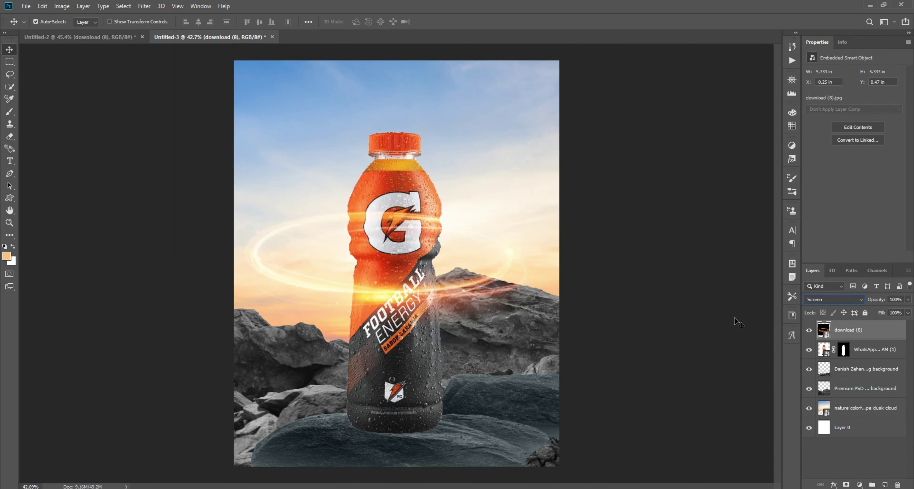
# Shrink the ring, move it around the bottle's base and tilt it about 19°
pyautogui.hotkey('ctrl', 't')
pyautogui.moveTo(547, 251); pyautogui.dragTo(445, 251)
pyautogui.moveTo(387, 244); pyautogui.dragTo(450, 367)
pyautogui.scroll(3, 407, 381)
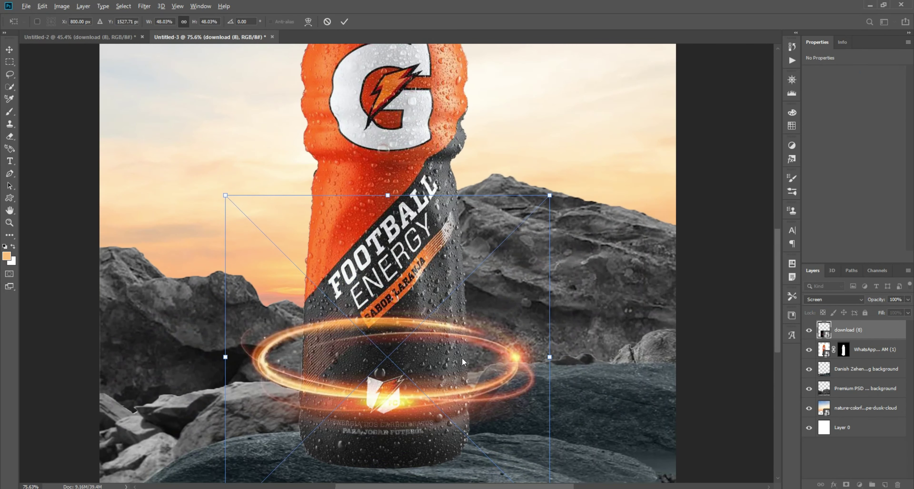
pyautogui.moveTo(563, 358)
pyautogui.mouseDown()
pyautogui.moveTo(554, 288)
pyautogui.moveTo(541, 292)
pyautogui.mouseUp()
pyautogui.press('Return')
# Mask the ring with a black brush where it passes behind the bottle
pyautogui.click(9, 112)
pyautogui.click(7, 256)
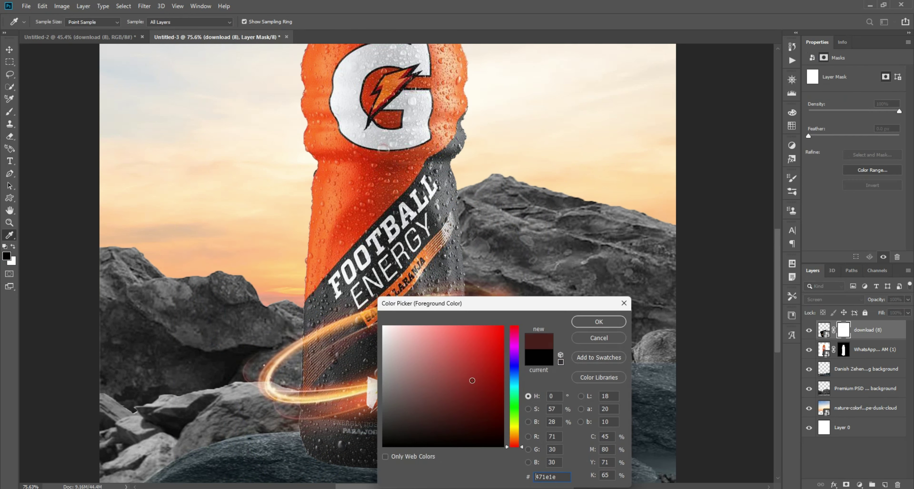
pyautogui.click(595, 321)
pyautogui.scroll(5, 461, 311)
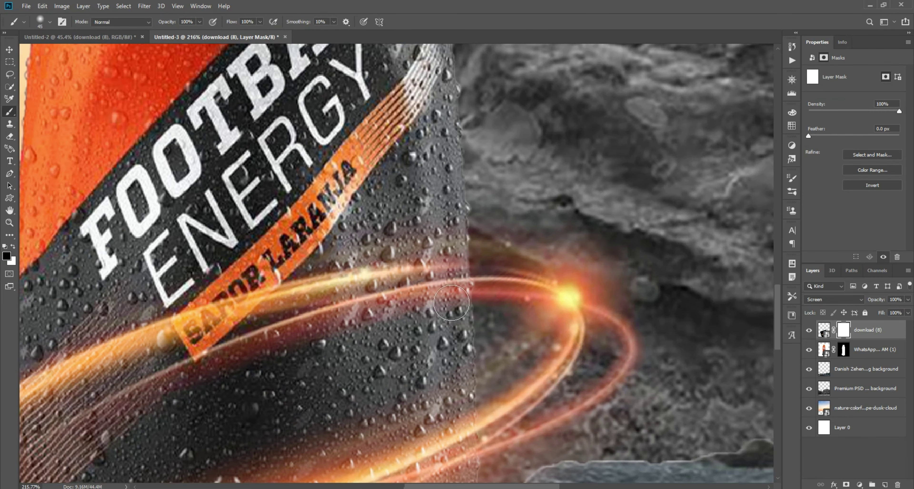
pyautogui.moveTo(399, 316)
pyautogui.mouseDown()
pyautogui.moveTo(174, 355)
pyautogui.moveTo(387, 237)
pyautogui.mouseUp()
pyautogui.press(']')
pyautogui.press('[')
pyautogui.scroll(3, 261, 298)
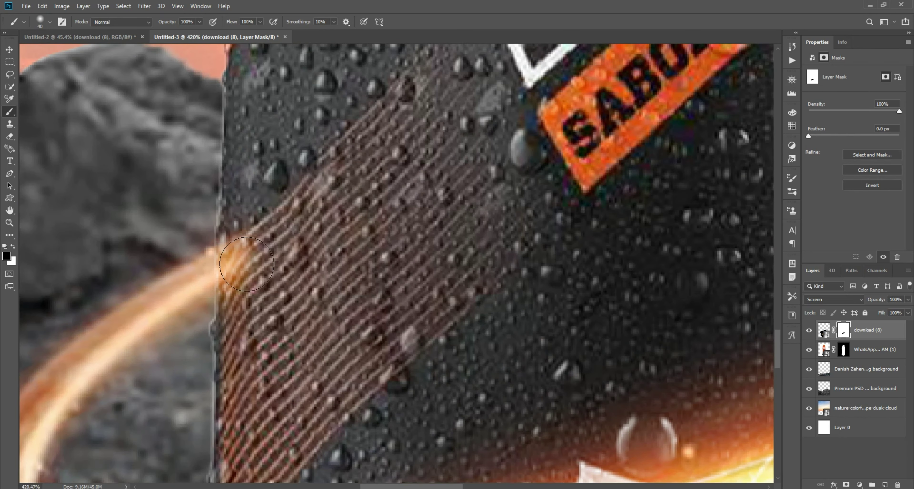
pyautogui.scroll(-5, 245, 268)
pyautogui.scroll(-5, 245, 269)
# Duplicate the glow ring layer and offset the copy
pyautogui.press('v')
pyautogui.scroll(4, 432, 357)
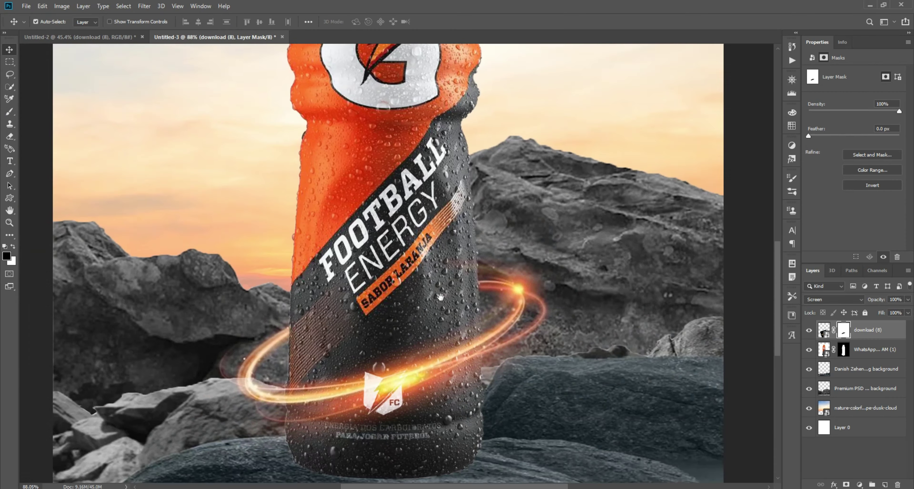
pyautogui.moveTo(432, 346)
pyautogui.mouseDown()
pyautogui.moveTo(432, 357)
pyautogui.moveTo(498, 344)
pyautogui.moveTo(464, 423)
pyautogui.moveTo(446, 346)
pyautogui.mouseUp()
pyautogui.scroll(-5, 433, 357)
pyautogui.scroll(4, 497, 344)
# Narrow the ring copy to about 90% width from both sides
pyautogui.scroll(2, 445, 345)
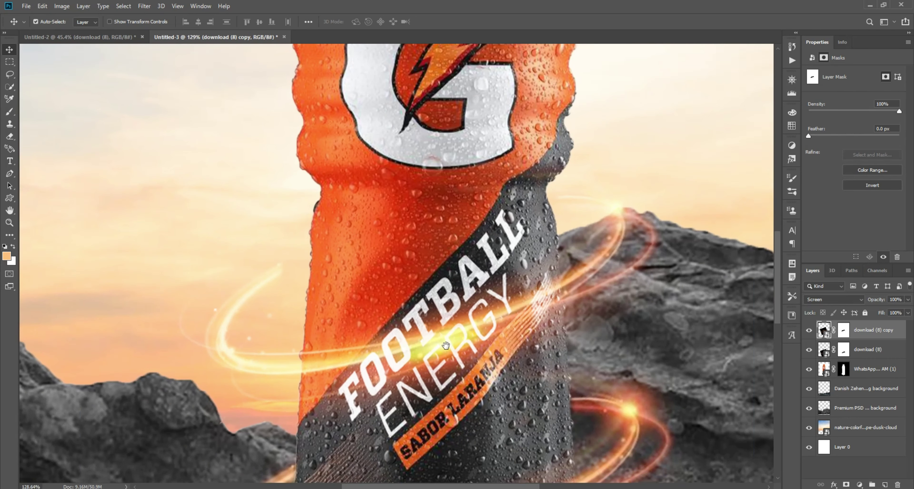
pyautogui.moveTo(76, 281); pyautogui.dragTo(122, 270)
pyautogui.moveTo(754, 275); pyautogui.dragTo(732, 277)
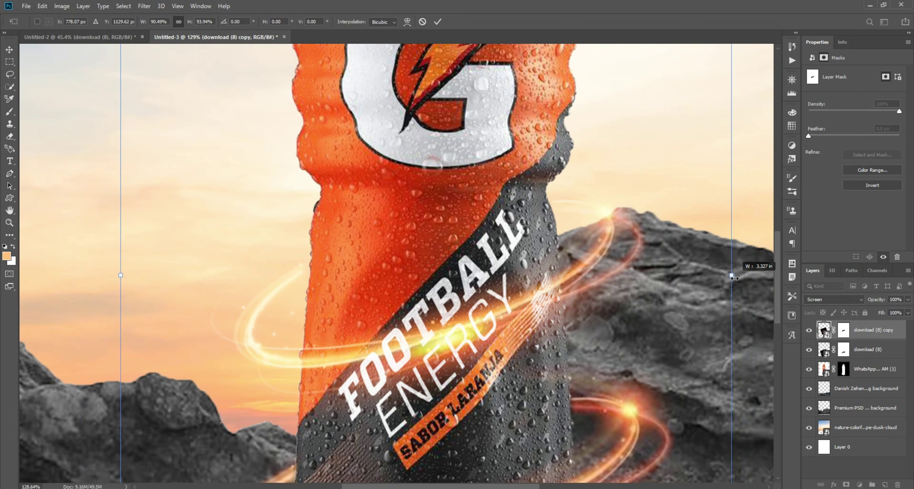
pyautogui.press('Return')
# Fit the poster in view and inspect the upper and lower rings
pyautogui.hotkey('ctrl', '0')
pyautogui.scroll(3, 411, 256)
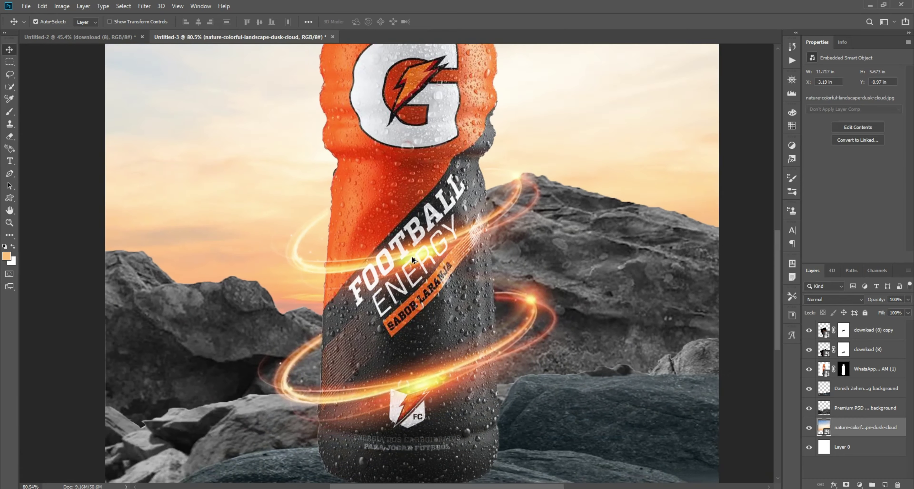
pyautogui.scroll(-2, 428, 275)
pyautogui.scroll(-1, 407, 291)
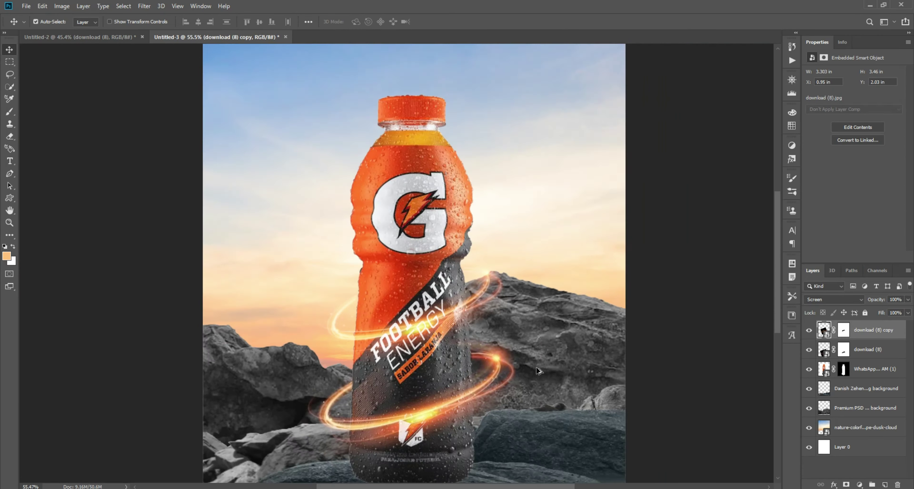
pyautogui.scroll(-1, 407, 290)
pyautogui.scroll(-1, 410, 350)
pyautogui.scroll(5, 397, 329)
pyautogui.click(396, 328)
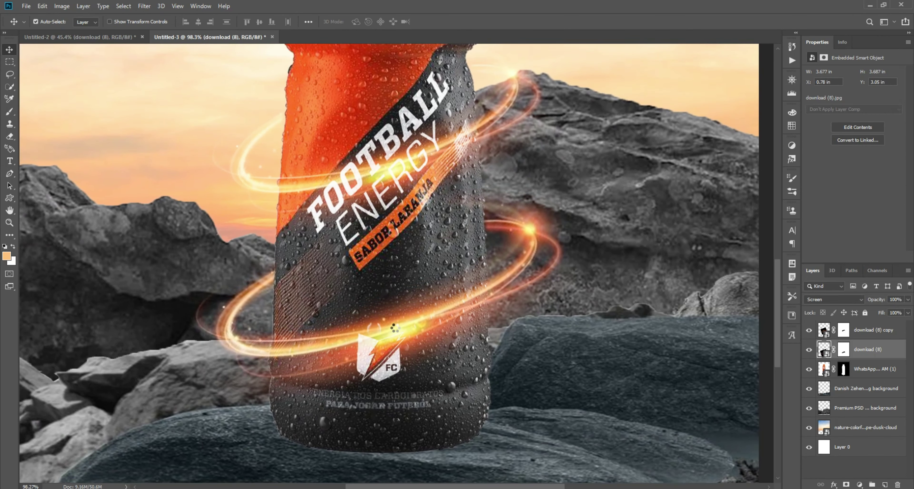
pyautogui.scroll(-4, 395, 326)
pyautogui.scroll(3, 461, 301)
pyautogui.scroll(2, 517, 269)
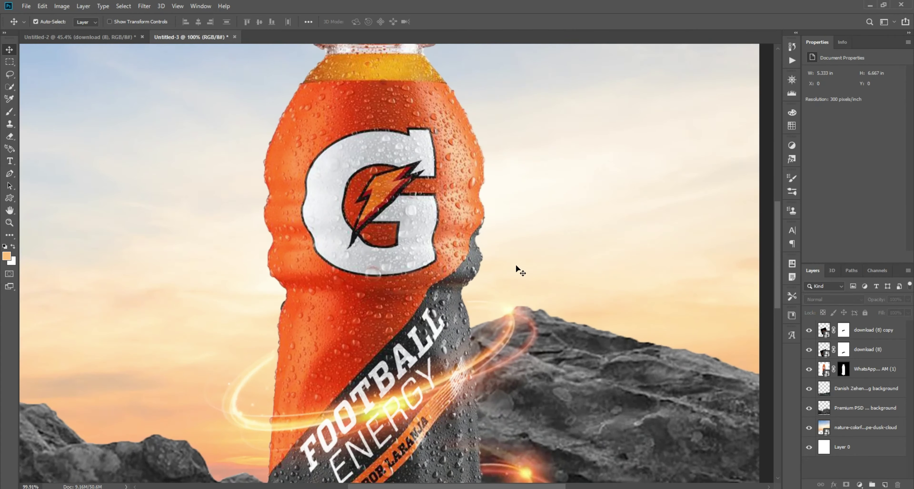
pyautogui.click(517, 269)
pyautogui.scroll(-4, 466, 312)
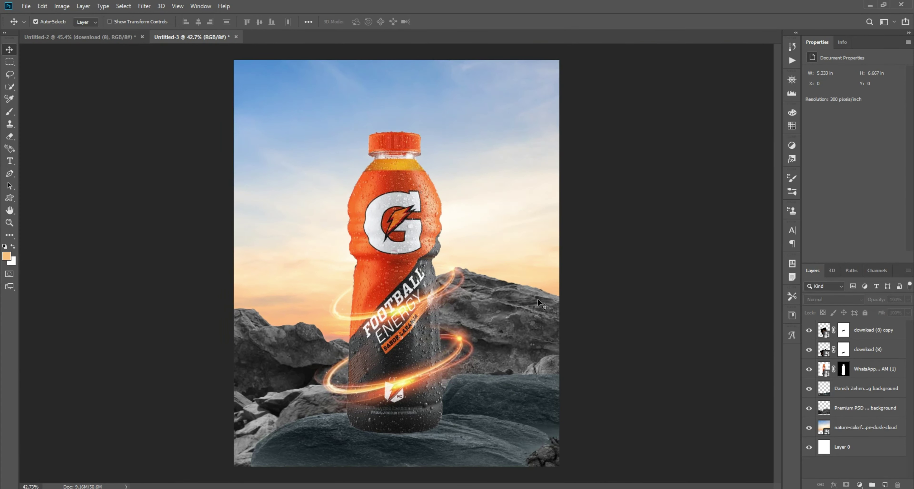
pyautogui.scroll(3, 538, 302)
pyautogui.scroll(-1, 324, 311)
pyautogui.scroll(-2, 324, 311)
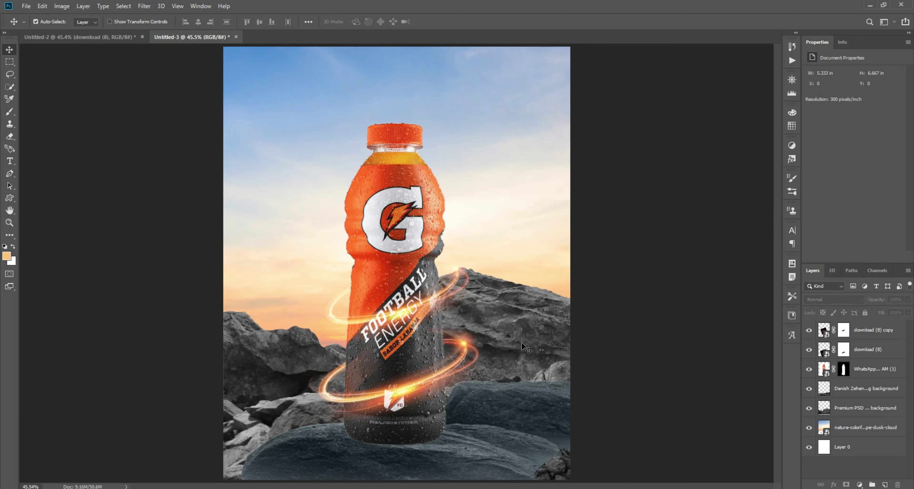
pyautogui.scroll(-1, 521, 344)
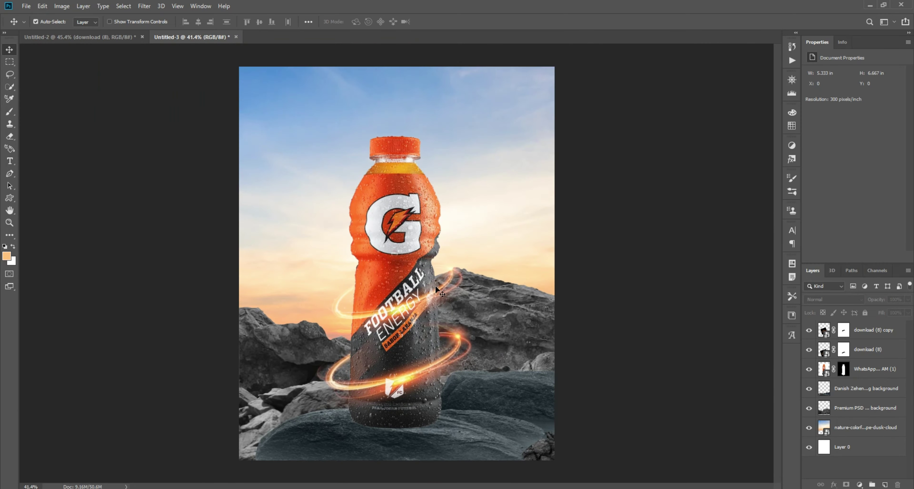
# Duplicate a third ring and resize its width to sit just below the G logo
pyautogui.moveTo(413, 200); pyautogui.dragTo(411, 200)
pyautogui.scroll(3, 408, 220)
pyautogui.moveTo(667, 214); pyautogui.dragTo(632, 206)
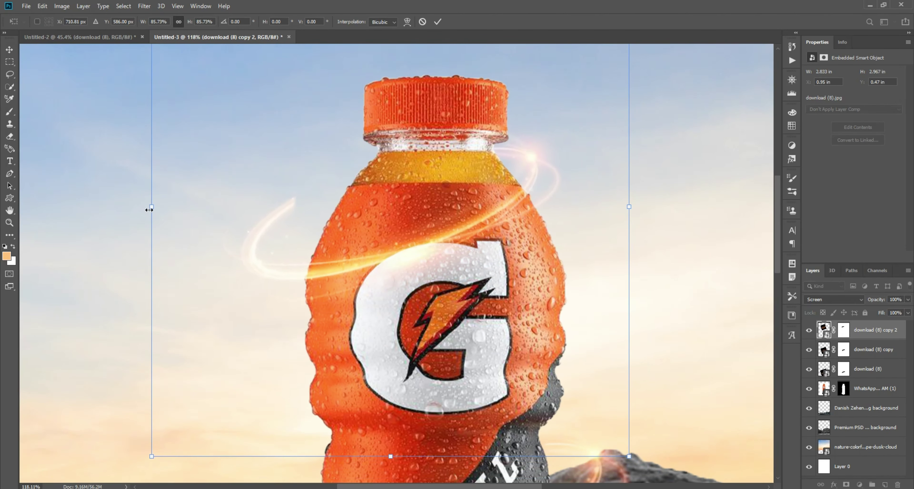
pyautogui.moveTo(147, 205)
pyautogui.mouseDown()
pyautogui.moveTo(214, 205)
pyautogui.moveTo(191, 226)
pyautogui.moveTo(149, 224)
pyautogui.mouseUp()
pyautogui.scroll(-3, 471, 259)
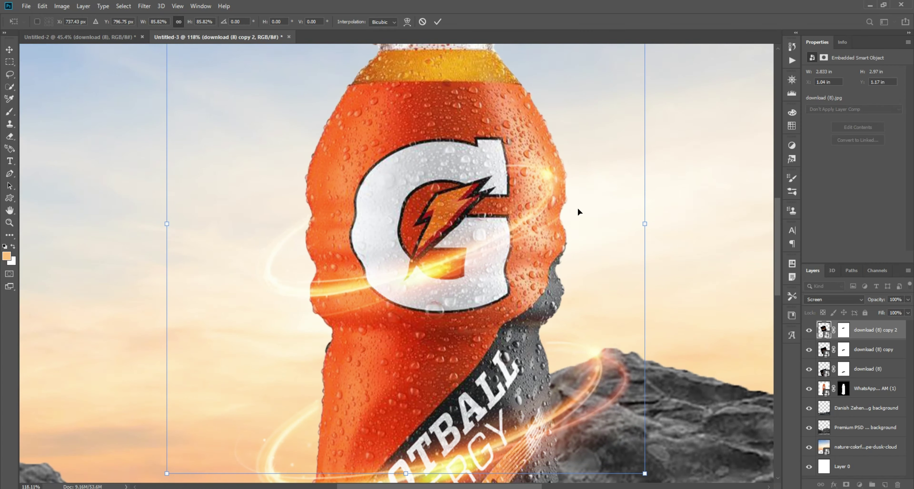
pyautogui.moveTo(645, 223); pyautogui.dragTo(724, 224)
pyautogui.moveTo(162, 223); pyautogui.dragTo(133, 223)
pyautogui.scroll(-5, 409, 237)
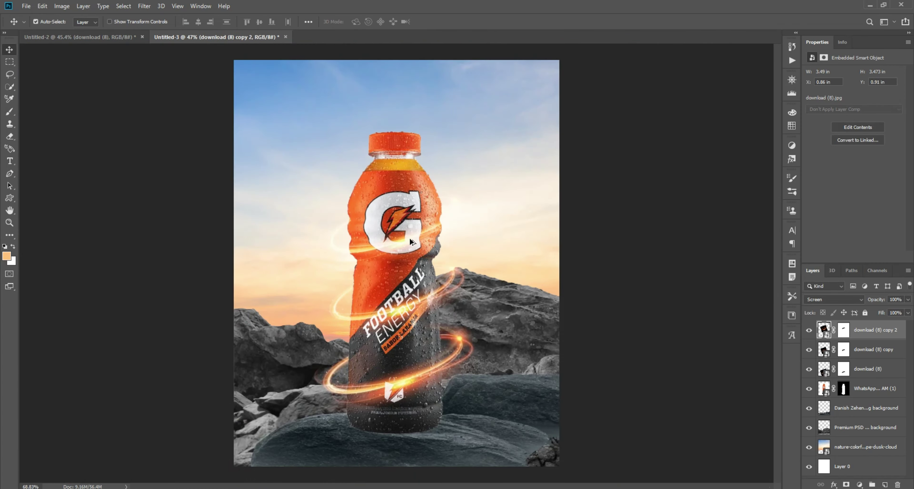
pyautogui.scroll(5, 337, 266)
pyautogui.press('Return')
# Switch to the Brush with default black and white colours
pyautogui.hotkey('ctrl', '0')
pyautogui.scroll(5, 378, 243)
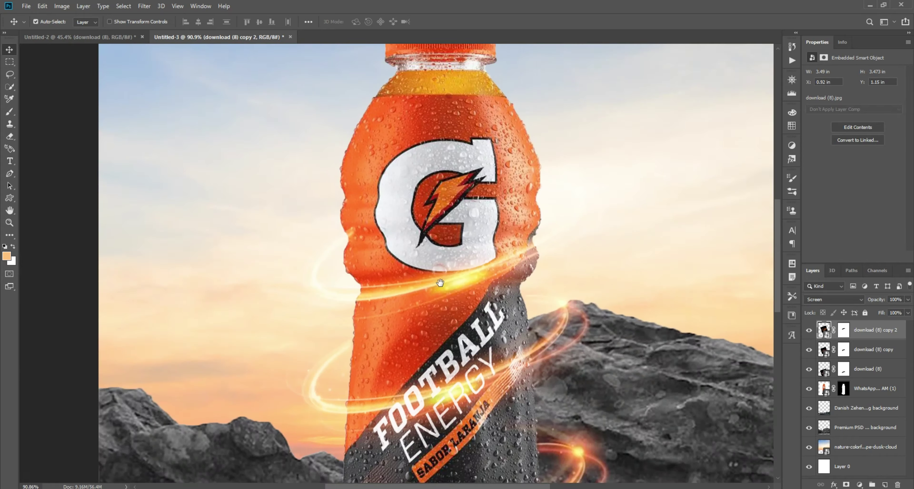
pyautogui.hotkey('ctrl', '\\')
pyautogui.press('b')
pyautogui.scroll(3, 315, 290)
pyautogui.hotkey('ctrl', '0')
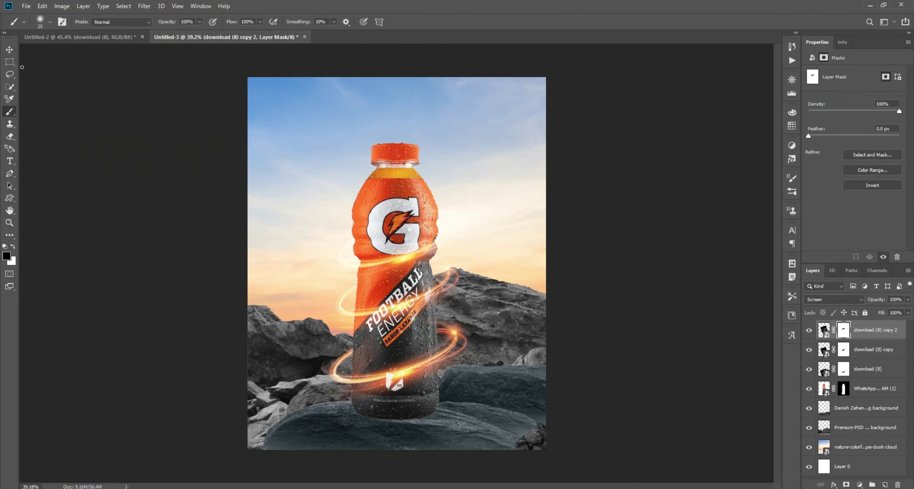
# Duplicate the ring again and skew the copy to wrap around the bottle neck
pyautogui.hotkey('ctrl', 'j')
pyautogui.hotkey('ctrl', 't')
pyautogui.scroll(3, 427, 252)
pyautogui.scroll(-1, 408, 178)
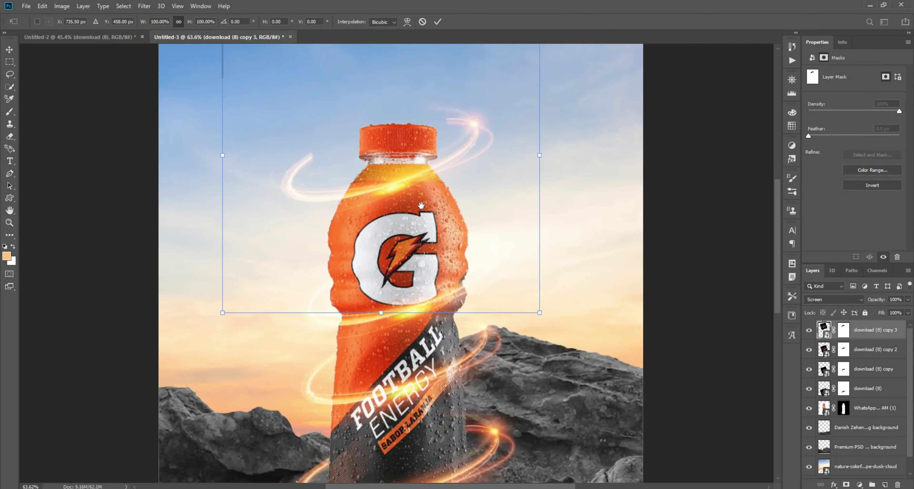
pyautogui.moveTo(402, 107); pyautogui.dragTo(423, 188)
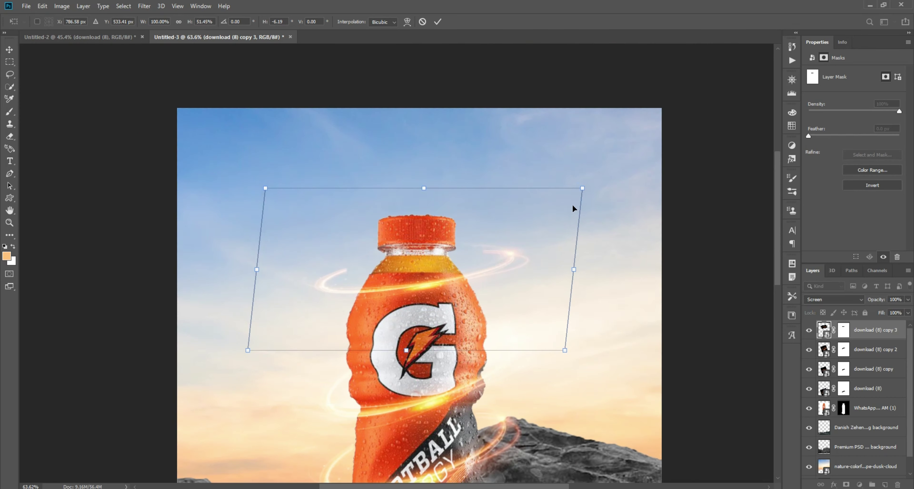
pyautogui.scroll(-2, 392, 270)
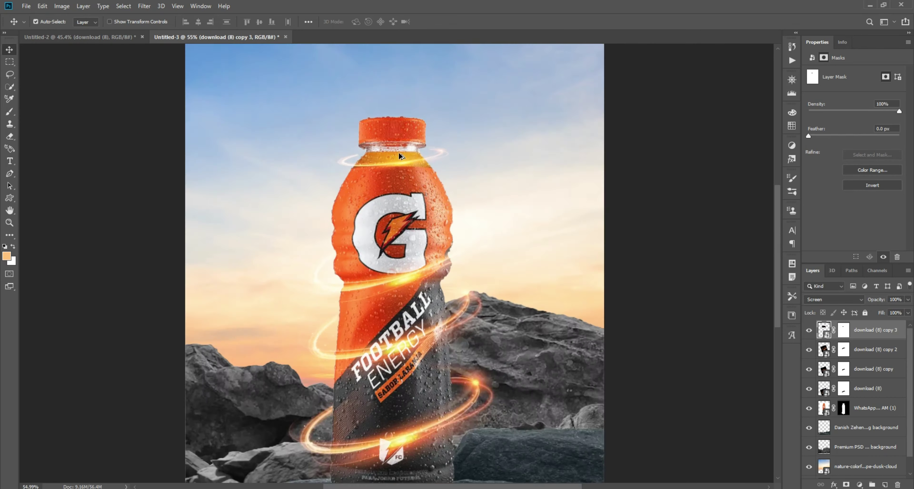
pyautogui.scroll(5, 392, 270)
pyautogui.moveTo(563, 259); pyautogui.dragTo(554, 271)
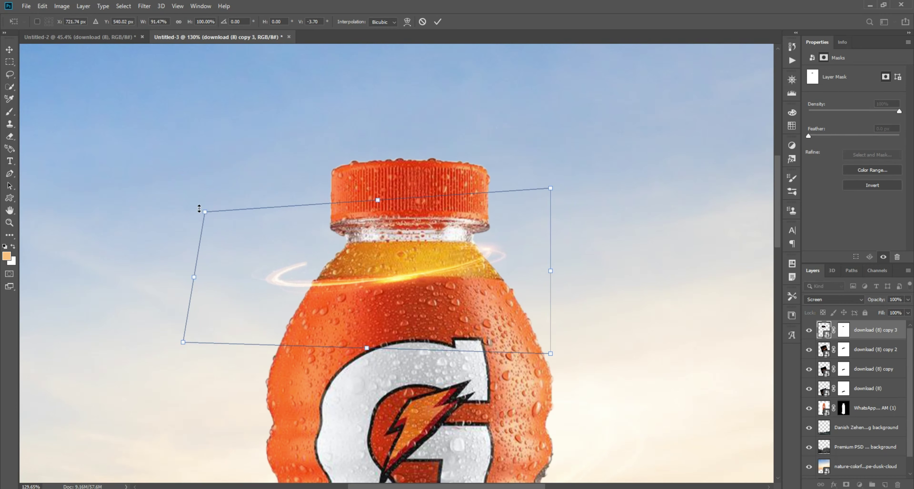
pyautogui.moveTo(498, 315); pyautogui.dragTo(504, 267)
pyautogui.press('Return')
# Narrow the neck ring to fit the bottle, then select the rock background layer
pyautogui.scroll(3, 477, 305)
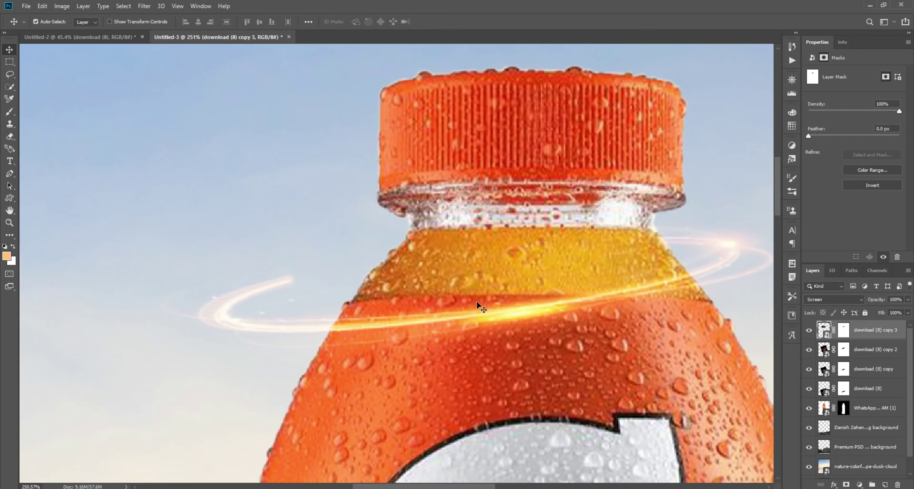
pyautogui.scroll(-3, 363, 330)
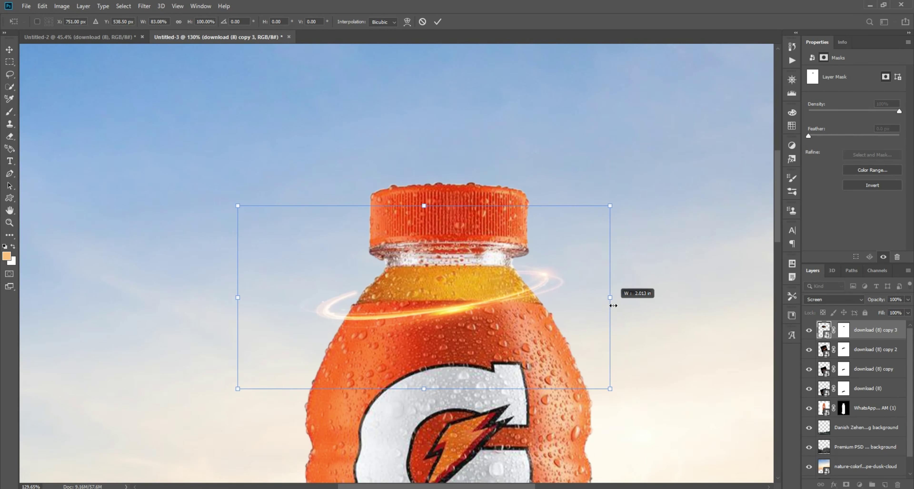
pyautogui.hotkey('ctrl', '0')
pyautogui.moveTo(573, 375); pyautogui.dragTo(585, 383)
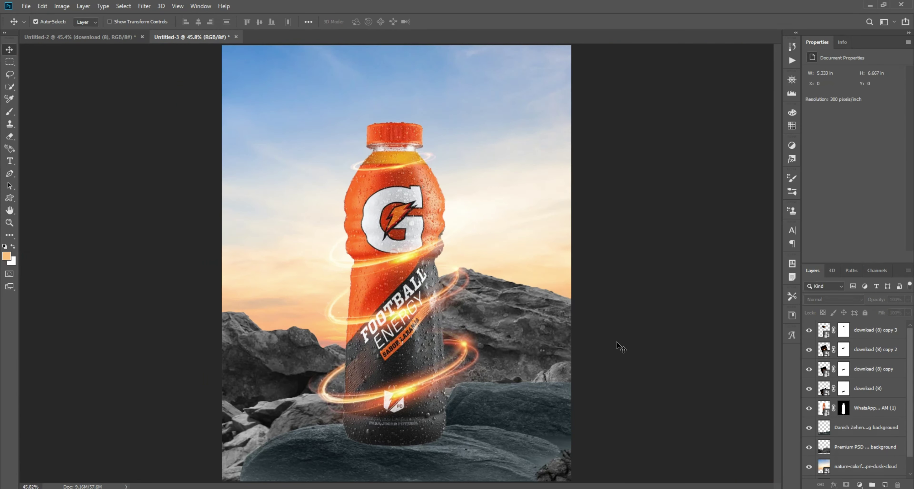
pyautogui.click(493, 334)
pyautogui.scroll(1, 492, 334)
# Draw a vertical gradient on the rock layer's mask to fade the rocks
pyautogui.click(9, 236)
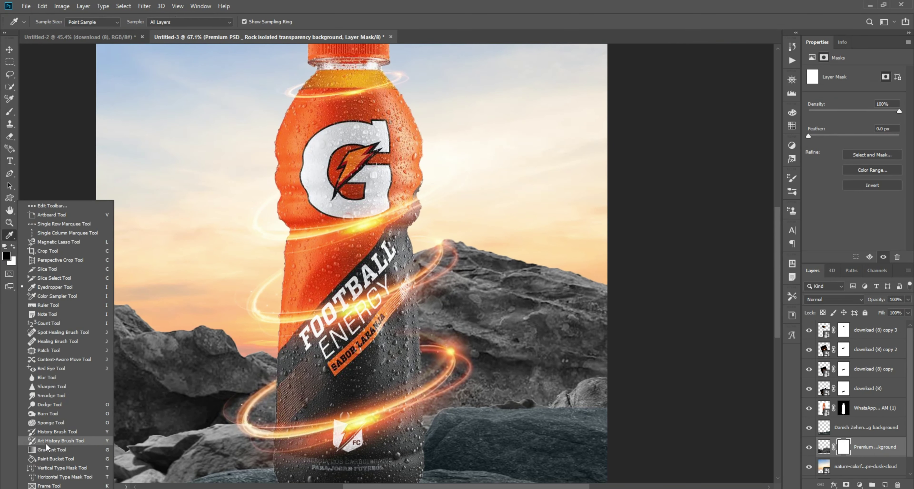
pyautogui.click(54, 444)
pyautogui.hotkey('ctrl', '0')
pyautogui.moveTo(394, 173); pyautogui.dragTo(394, 248)
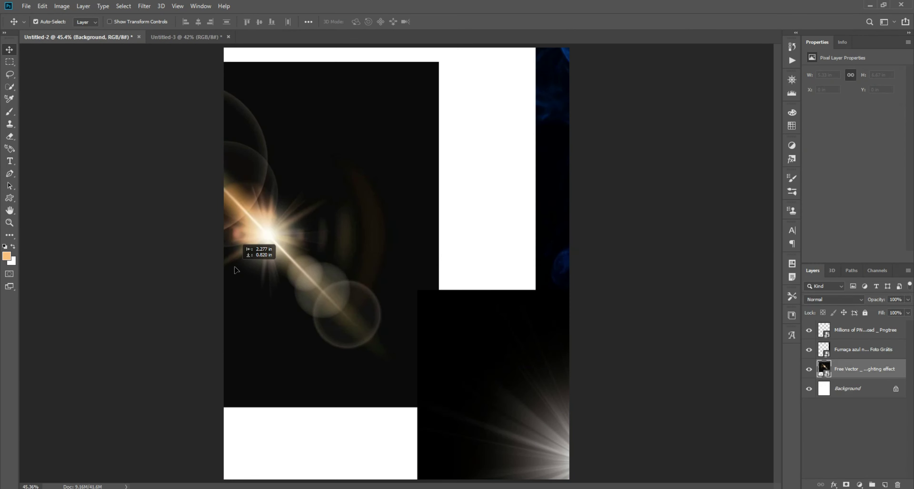
# Bring the blue smoke image into the poster and blend it in Screen mode
pyautogui.moveTo(555, 225); pyautogui.dragTo(394, 242)
pyautogui.click(830, 299)
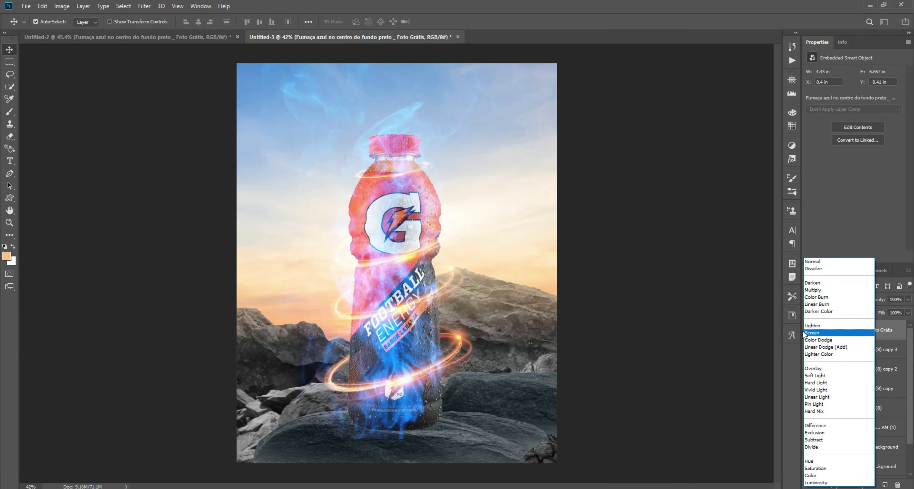
pyautogui.click(820, 333)
# Recolour the smoke with Hue -180 and Saturation +42, and send it below the bottle
pyautogui.hotkey('ctrl', 'u')
pyautogui.moveTo(667, 171); pyautogui.dragTo(621, 173)
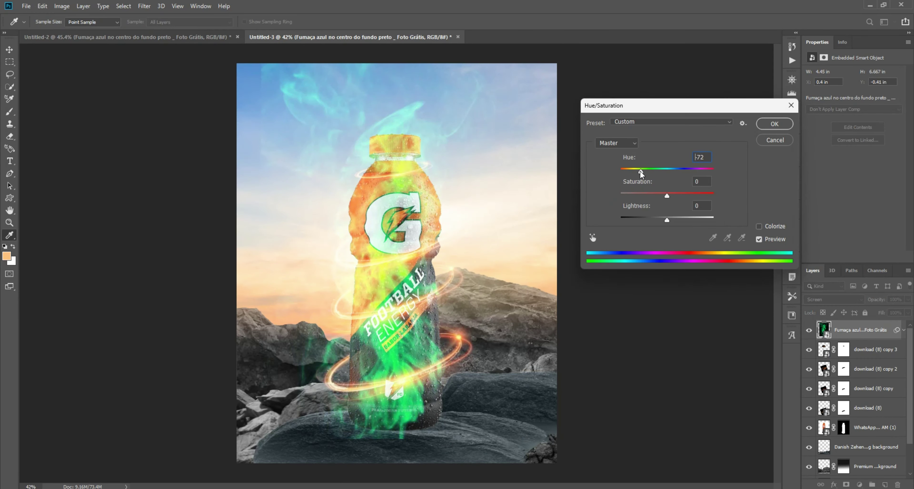
pyautogui.moveTo(667, 195); pyautogui.dragTo(687, 196)
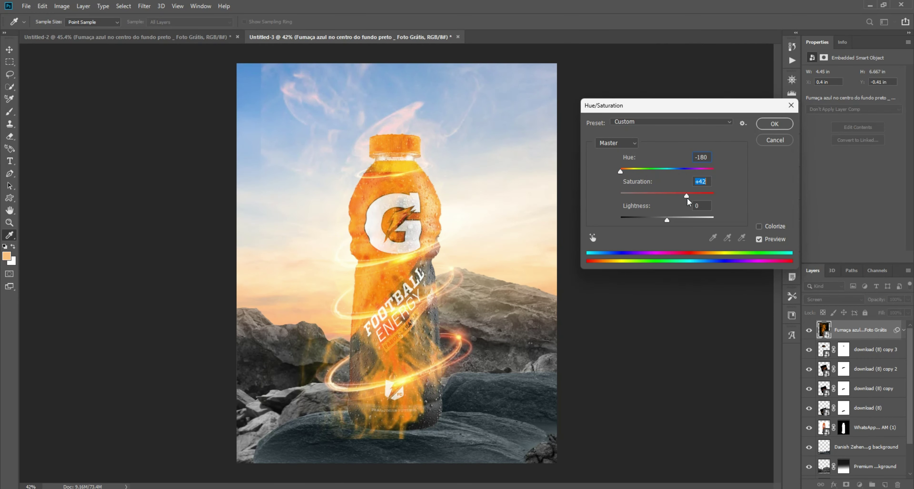
pyautogui.click(783, 123)
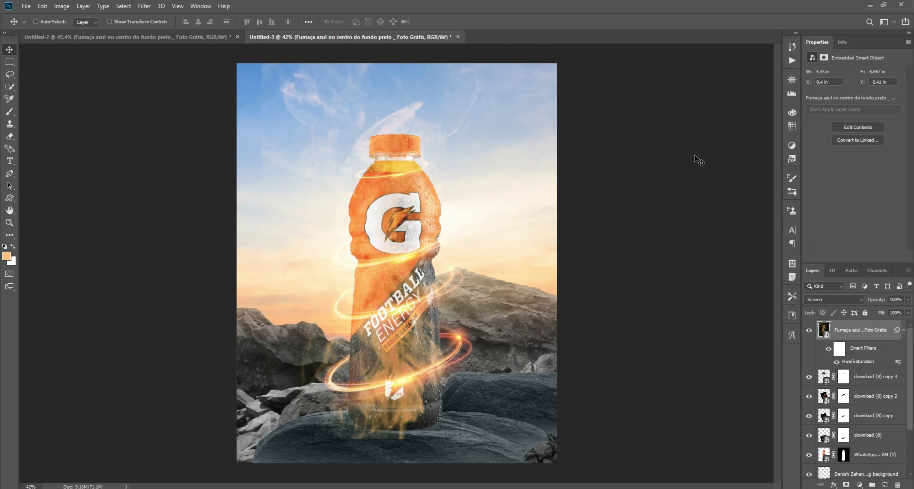
pyautogui.press('v')
pyautogui.hotkey('ctrl', '[')
pyautogui.hotkey('ctrl', '[')
pyautogui.hotkey('ctrl', '[')
# Shrink and rotate the smoke around the bottle, then move, scale and rotate a duplicate to the lower right
pyautogui.hotkey('ctrl', 't')
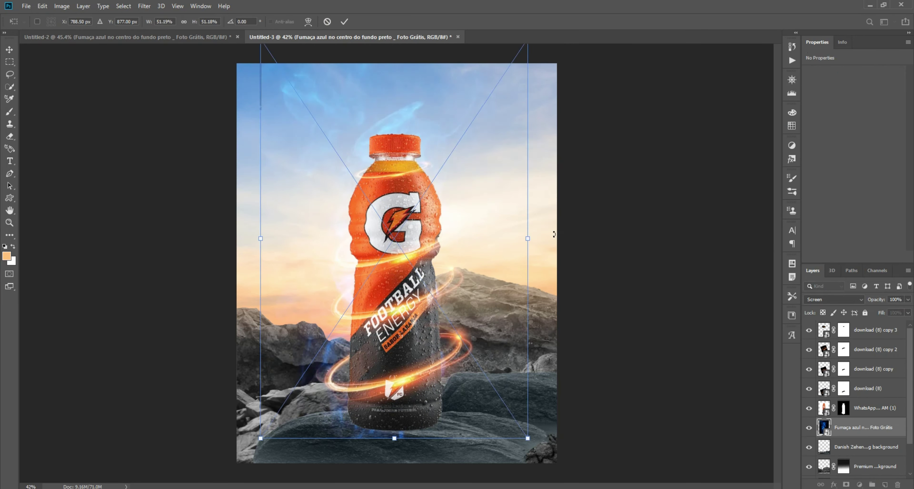
pyautogui.moveTo(434, 265); pyautogui.dragTo(457, 288)
pyautogui.press('Return')
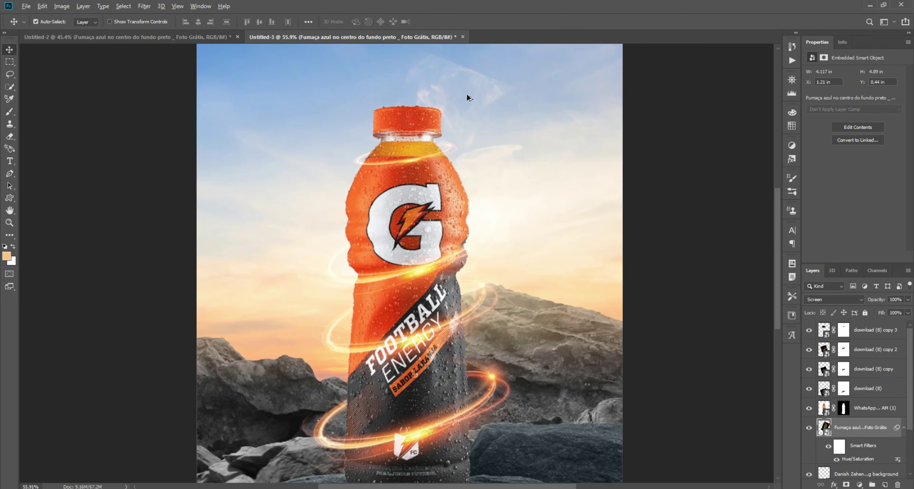
pyautogui.scroll(2, 407, 287)
pyautogui.moveTo(454, 252); pyautogui.dragTo(477, 320)
pyautogui.hotkey('ctrl', 't')
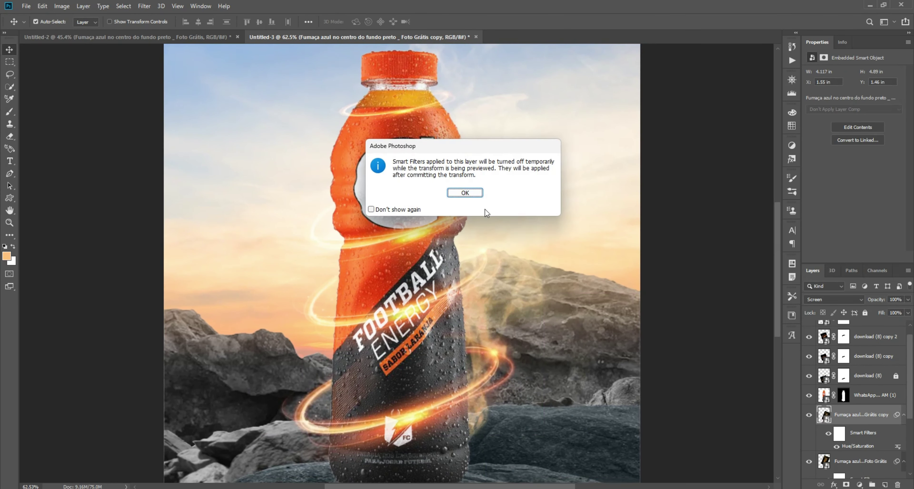
pyautogui.click(465, 192)
pyautogui.moveTo(497, 284); pyautogui.dragTo(449, 440)
pyautogui.press('Return')
# Rotate the smoke copy about -15 degrees
pyautogui.scroll(-2, 527, 378)
pyautogui.scroll(1, 526, 378)
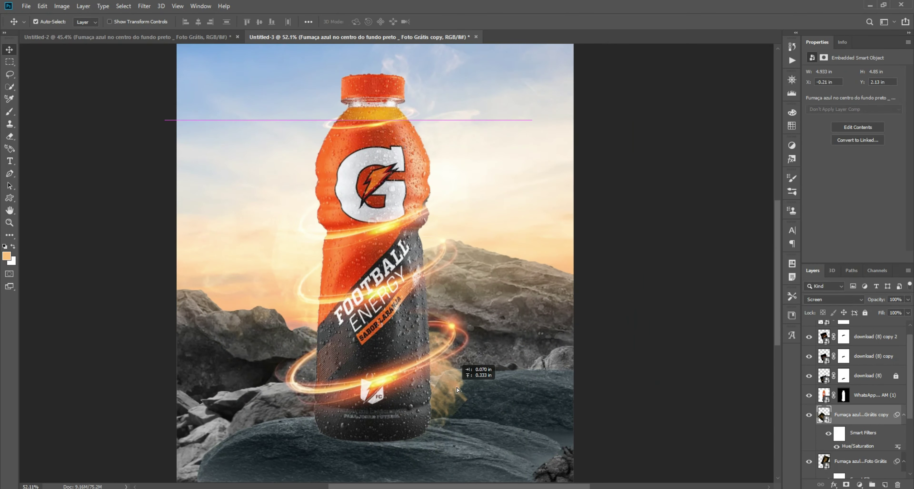
pyautogui.hotkey('ctrl', 't')
pyautogui.click(464, 189)
pyautogui.moveTo(560, 349); pyautogui.dragTo(567, 296)
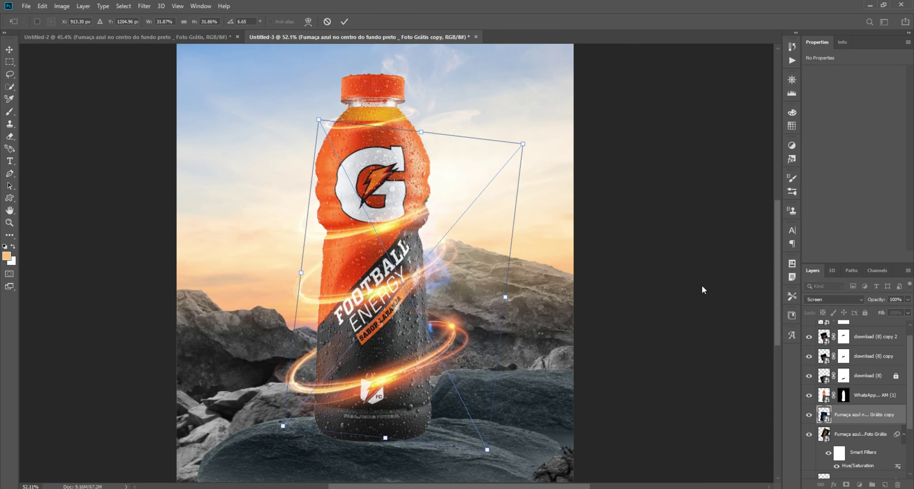
pyautogui.press('Return')
pyautogui.scroll(2, 479, 124)
pyautogui.scroll(-2, 479, 124)
# Make two more smoke copies and position them beside and below the bottle
pyautogui.hotkey('ctrl', 'j')
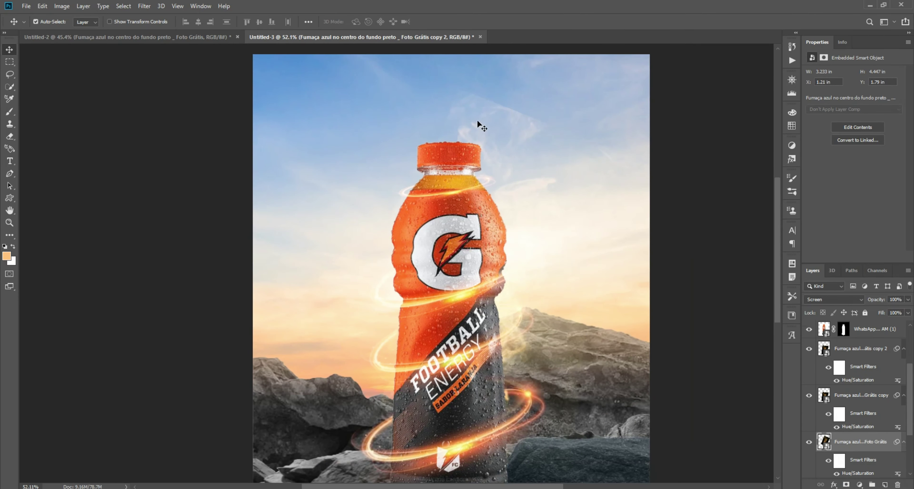
pyautogui.hotkey('ctrl', 'j')
pyautogui.hotkey('ctrl', 'j')
pyautogui.scroll(-1, 477, 124)
pyautogui.moveTo(438, 118); pyautogui.dragTo(408, 152)
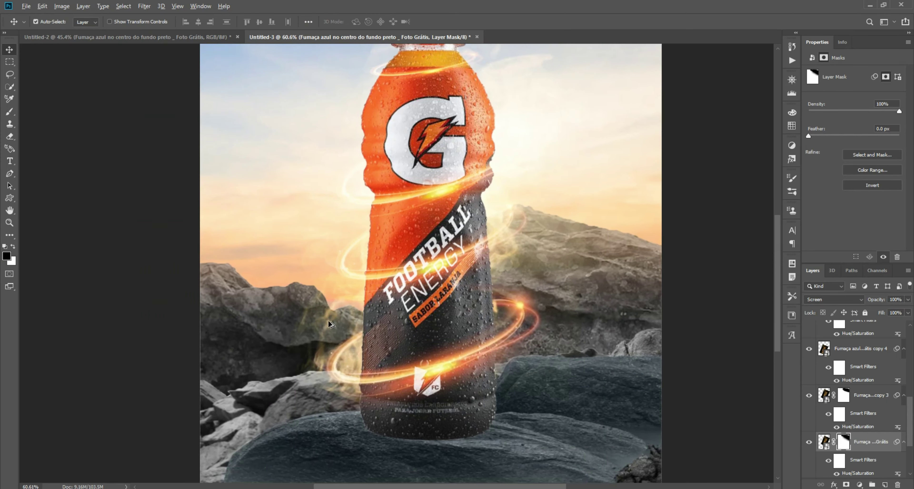
pyautogui.press('v')
pyautogui.moveTo(530, 183); pyautogui.dragTo(553, 190)
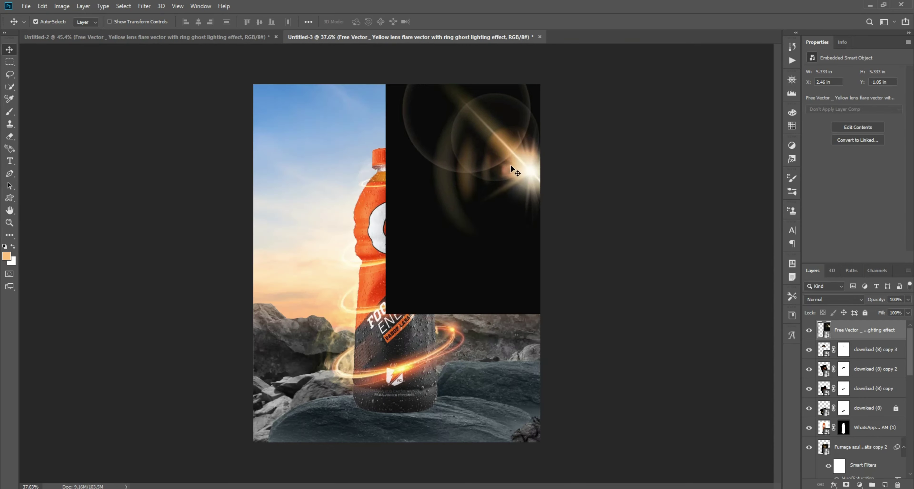
# Blend the lens flare in Screen mode and place it right of the bottle cap
pyautogui.hotkey('shift', 'alt', 's')
pyautogui.moveTo(412, 248); pyautogui.dragTo(531, 264)
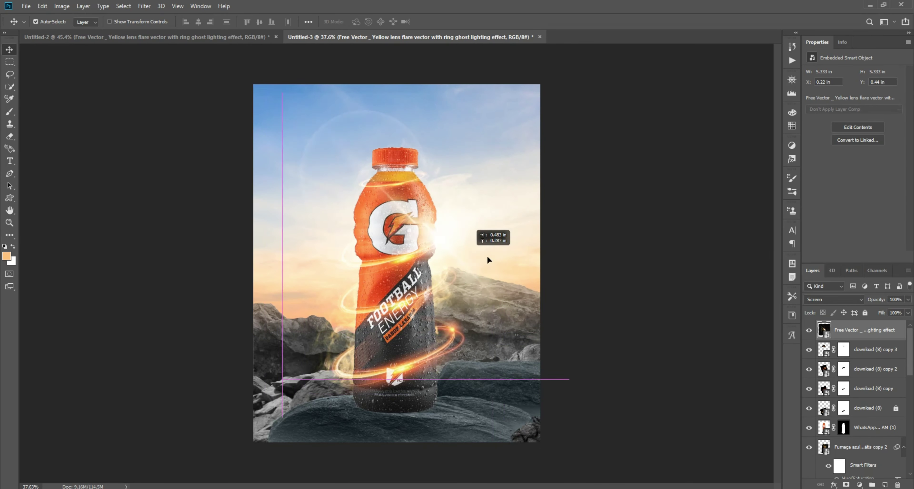
pyautogui.moveTo(477, 261); pyautogui.dragTo(489, 252)
pyautogui.moveTo(450, 291); pyautogui.dragTo(436, 247)
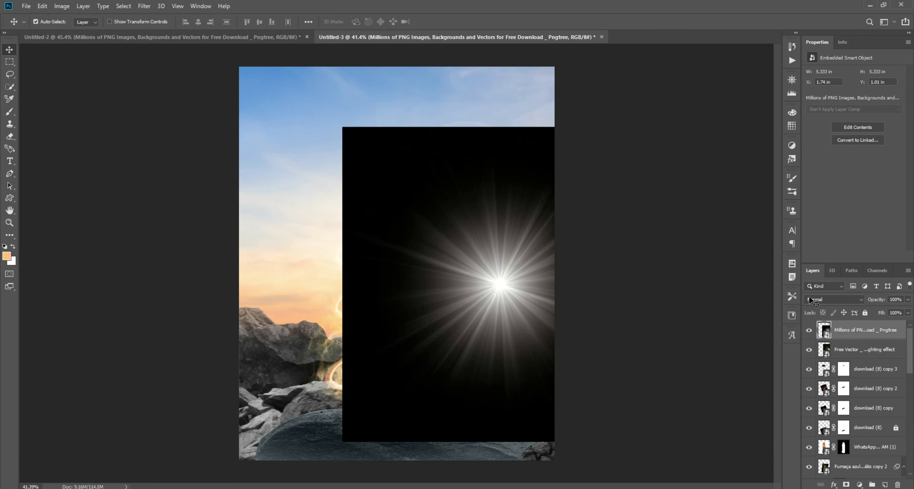
# Set the starburst to Screen, move it over the sky and rotate it about -16 degrees
pyautogui.click(816, 342)
pyautogui.moveTo(503, 249); pyautogui.dragTo(553, 274)
pyautogui.hotkey('ctrl', 't')
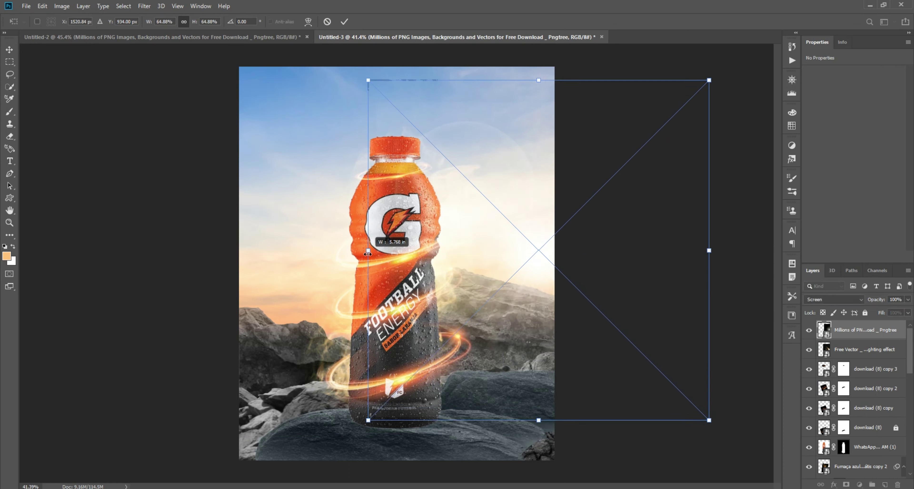
pyautogui.moveTo(763, 152); pyautogui.dragTo(739, 93)
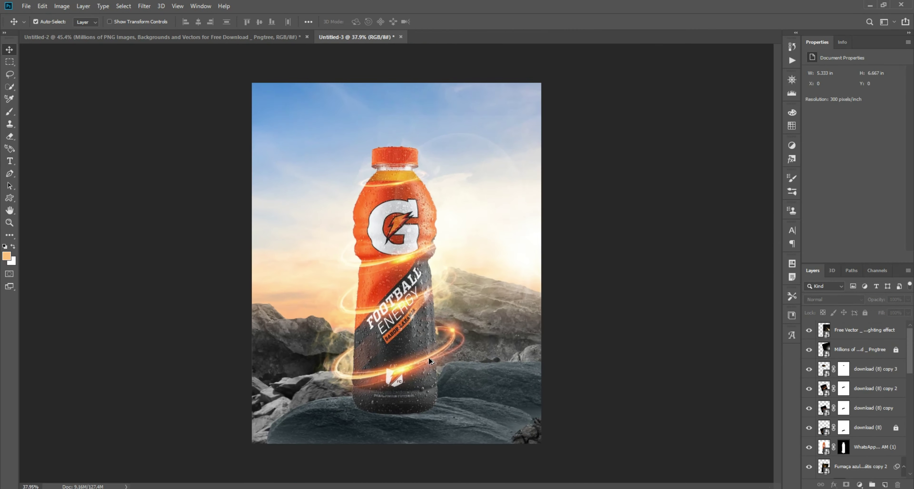
pyautogui.scroll(1, 429, 357)
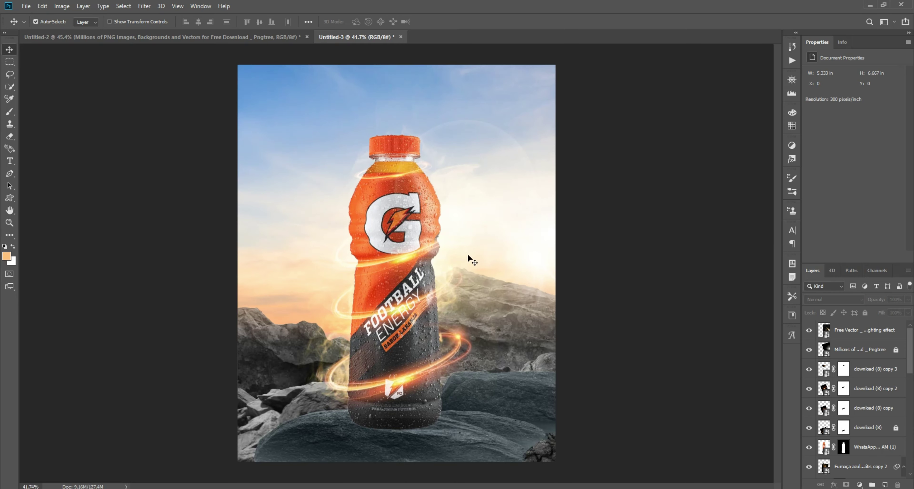
# Add a Curves adjustment clipped to the layer below
pyautogui.scroll(2, 611, 304)
pyautogui.click(860, 466)
pyautogui.click(859, 484)
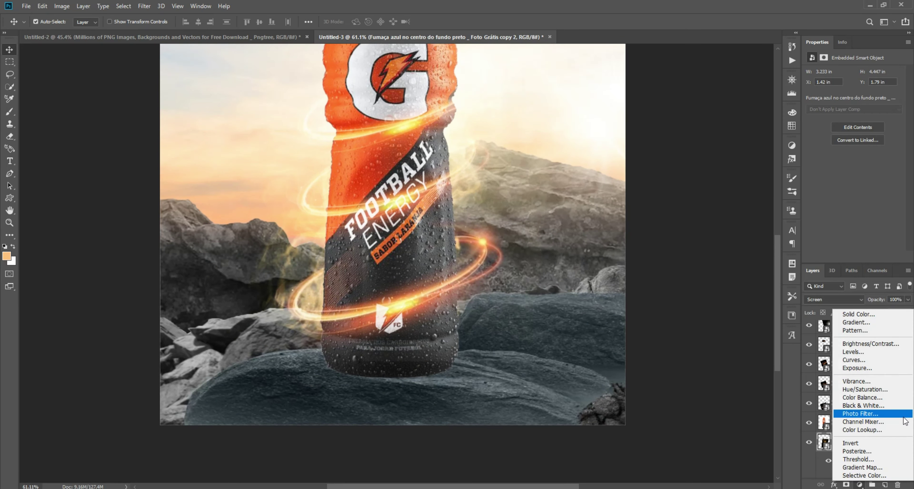
pyautogui.click(851, 361)
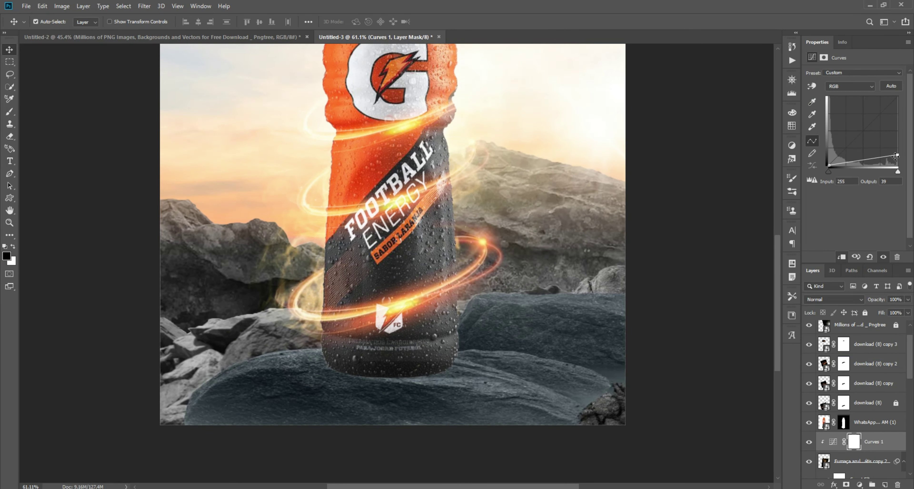
# Add a Curves adjustment above the rocks, darken them, and restore the lower-right rocks' brightness
pyautogui.click(862, 461)
pyautogui.scroll(-3, 866, 443)
pyautogui.scroll(-2, 581, 389)
pyautogui.scroll(-3, 895, 433)
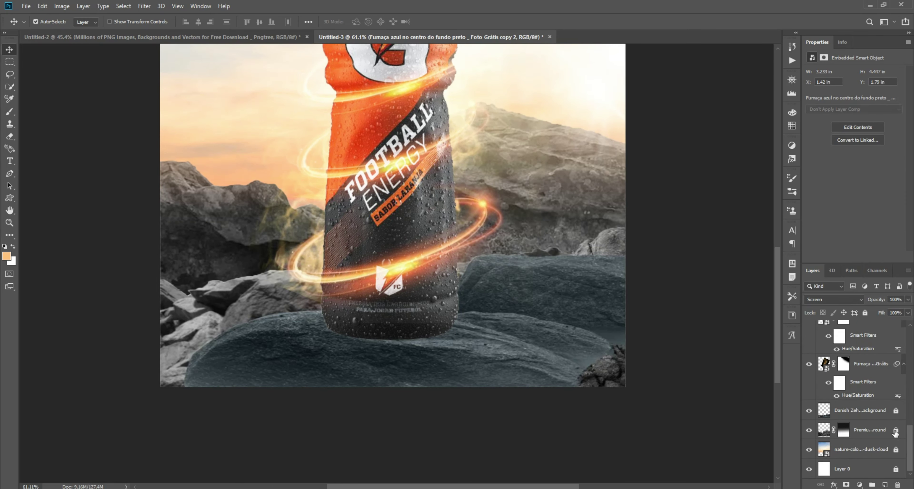
pyautogui.click(859, 484)
pyautogui.click(840, 369)
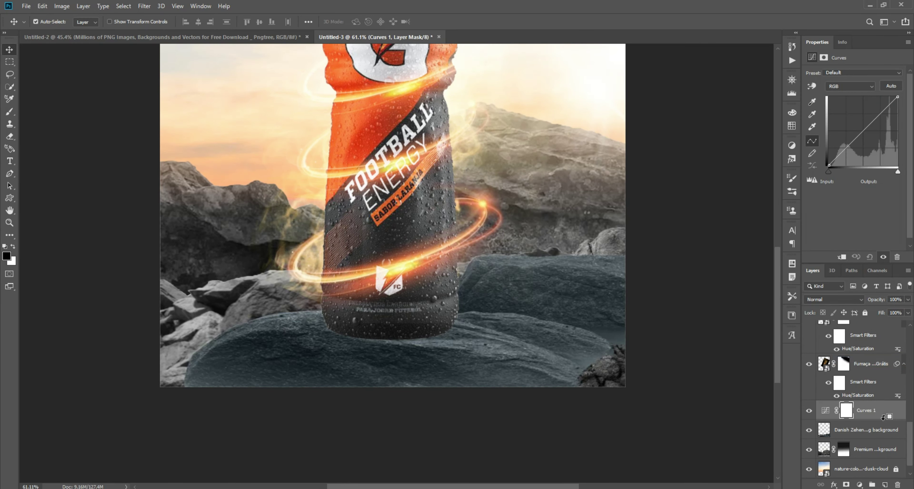
pyautogui.moveTo(897, 136); pyautogui.dragTo(897, 149)
pyautogui.moveTo(572, 209)
pyautogui.mouseDown()
pyautogui.moveTo(673, 265)
pyautogui.moveTo(669, 347)
pyautogui.mouseUp()
pyautogui.moveTo(512, 146); pyautogui.dragTo(554, 261)
pyautogui.press('v')
# Add a second Curves on the rock layer to darken it, painting the mask to keep right-hand rocks lighter
pyautogui.click(875, 449)
pyautogui.click(859, 484)
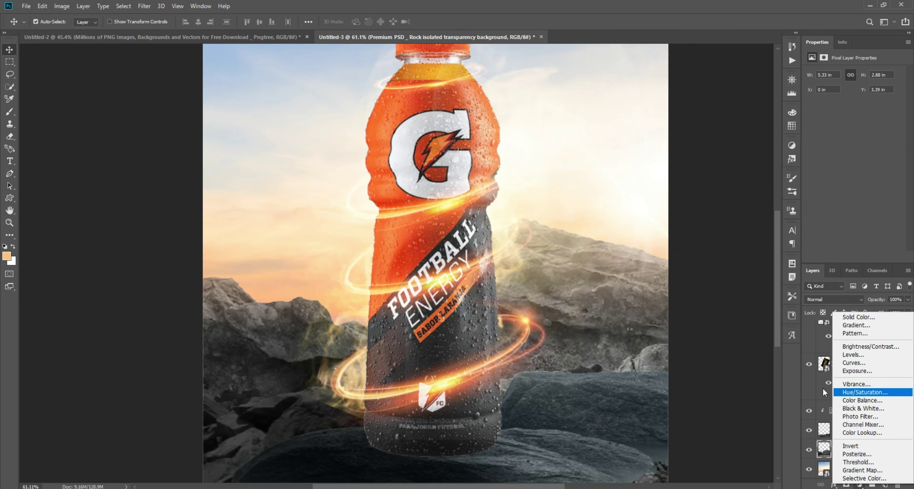
pyautogui.click(822, 387)
pyautogui.moveTo(897, 96); pyautogui.dragTo(894, 150)
pyautogui.press('b')
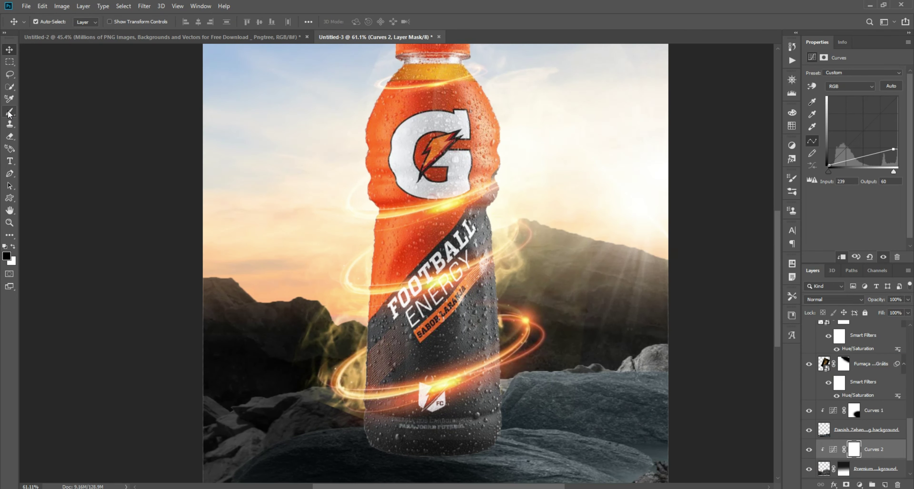
pyautogui.moveTo(589, 213); pyautogui.dragTo(439, 312)
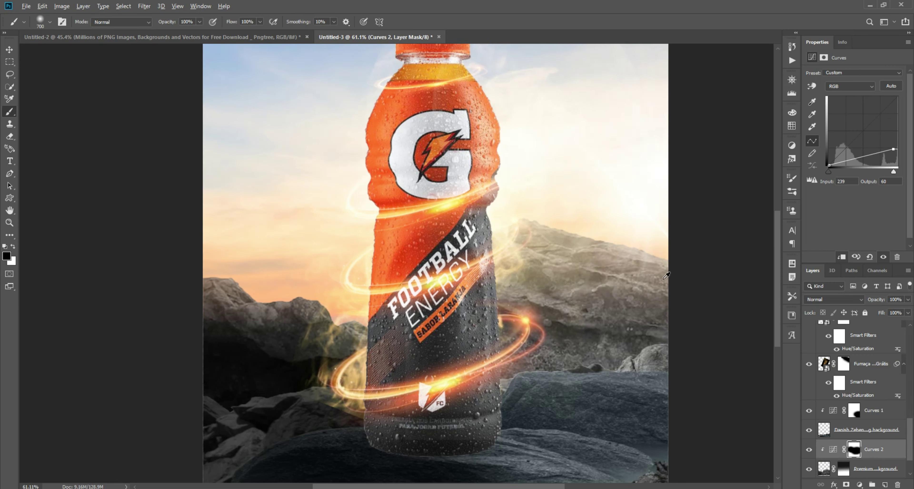
pyautogui.scroll(-2, 665, 276)
pyautogui.press('v')
pyautogui.scroll(4, 665, 276)
pyautogui.click(906, 313)
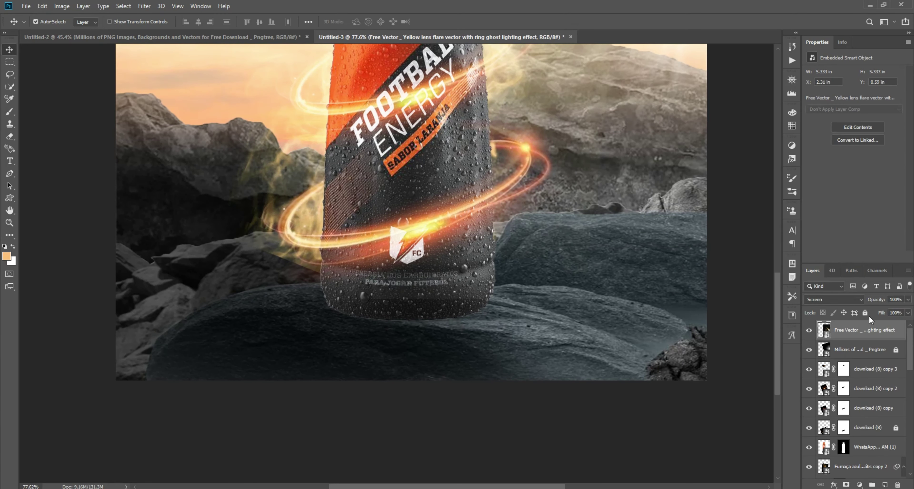
# Paint a soft black shadow under the bottle with a large brush
pyautogui.click(862, 466)
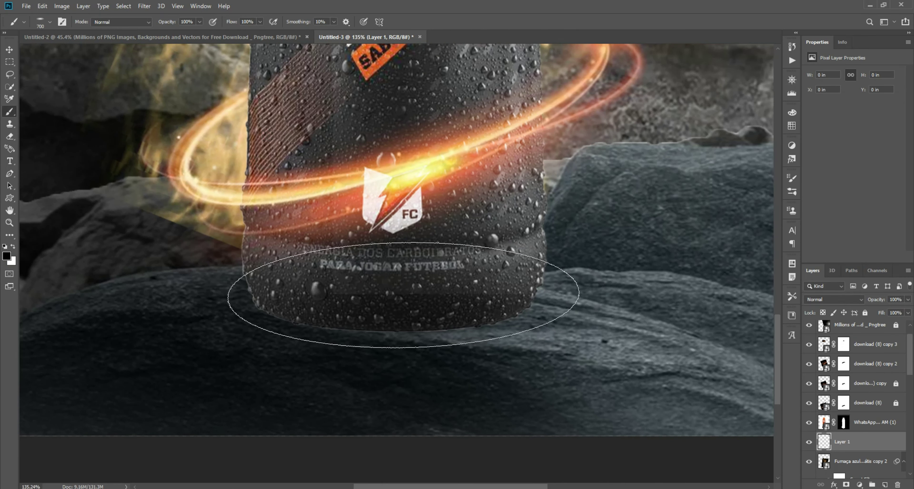
pyautogui.moveTo(476, 309); pyautogui.dragTo(586, 290)
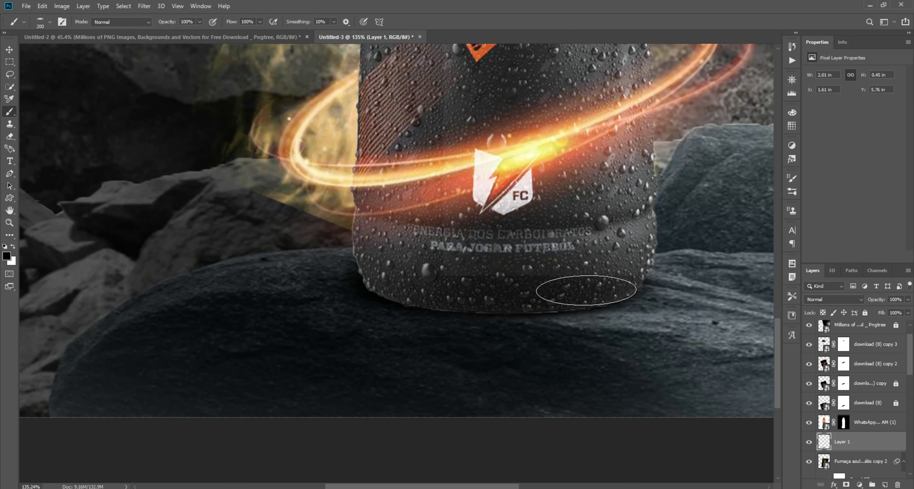
pyautogui.press(']')
pyautogui.press(']')
pyautogui.press(']')
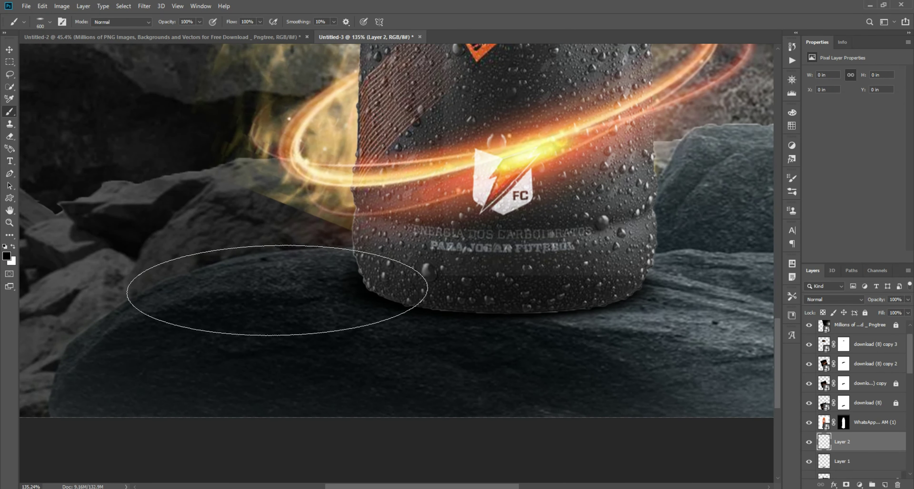
pyautogui.click(265, 295)
# Squash the shadow flatter beneath the bottle
pyautogui.click(10, 50)
pyautogui.hotkey('ctrl', 't')
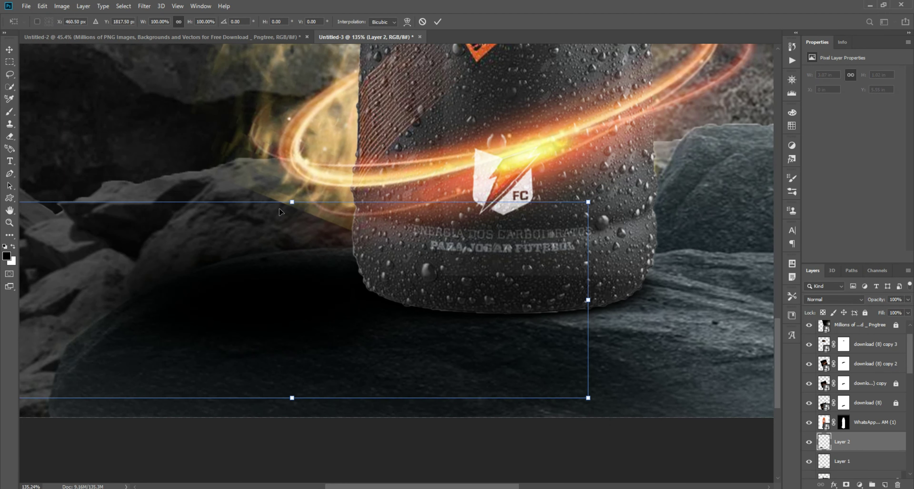
pyautogui.moveTo(312, 201); pyautogui.dragTo(306, 245)
pyautogui.press('Return')
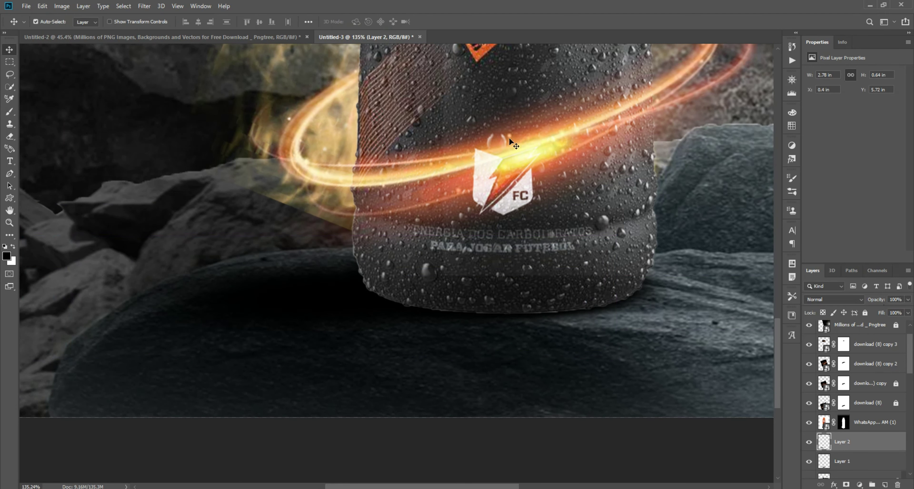
# Apply Motion Blur to the shadow
pyautogui.click(144, 6)
pyautogui.click(284, 171)
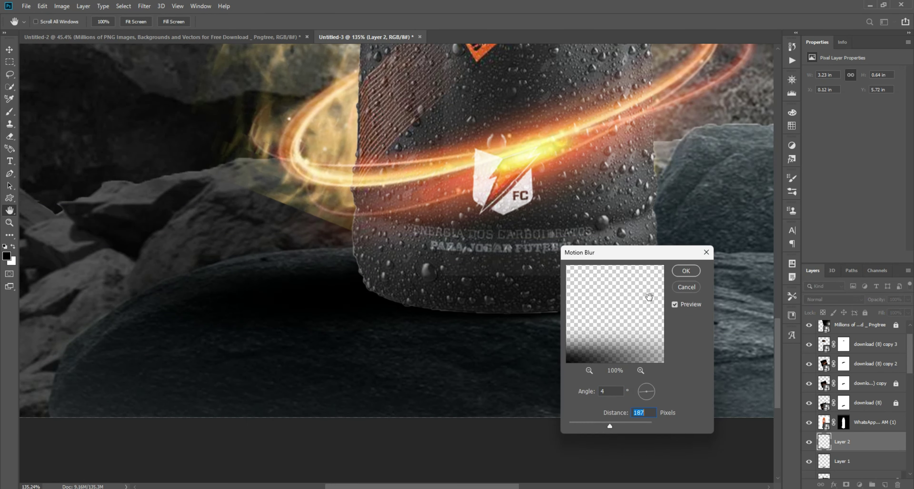
pyautogui.click(686, 271)
pyautogui.scroll(-6, 399, 346)
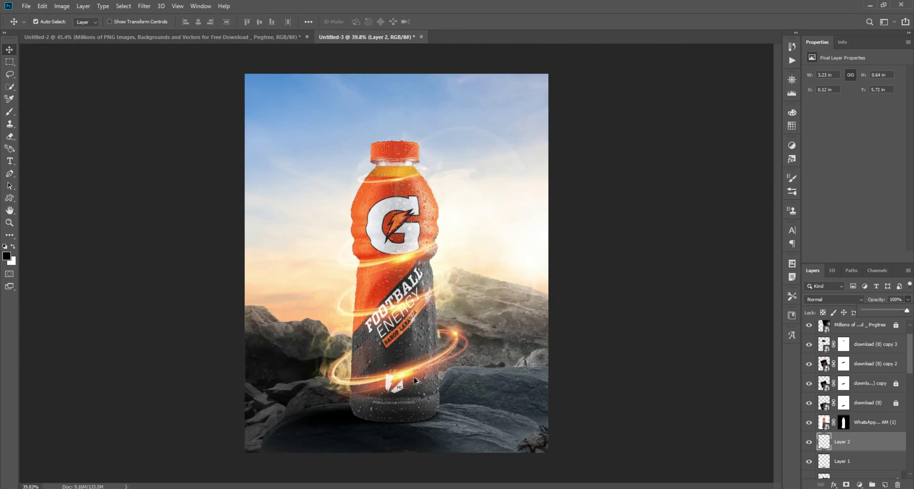
pyautogui.scroll(7, 400, 347)
# Apply Gaussian Blur to the shadow
pyautogui.click(144, 6)
pyautogui.click(296, 149)
pyautogui.press('Return')
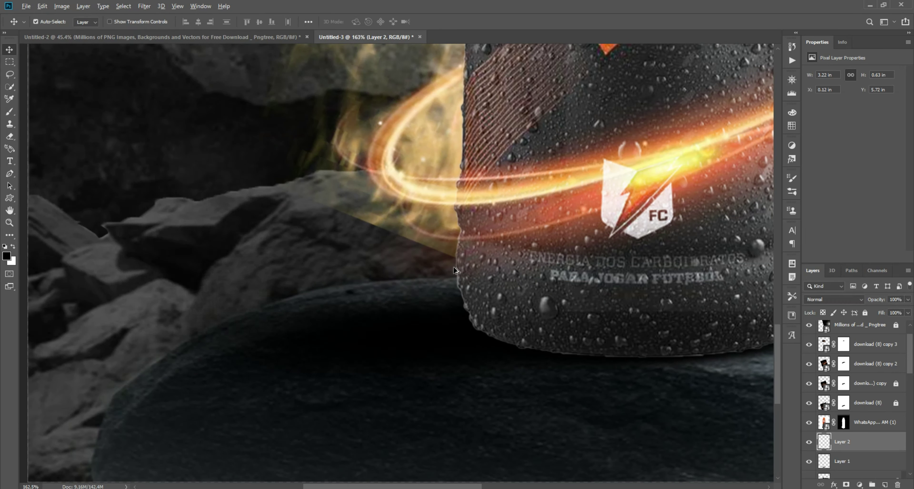
pyautogui.scroll(-6, 649, 361)
pyautogui.scroll(6, 436, 347)
pyautogui.scroll(-5, 436, 348)
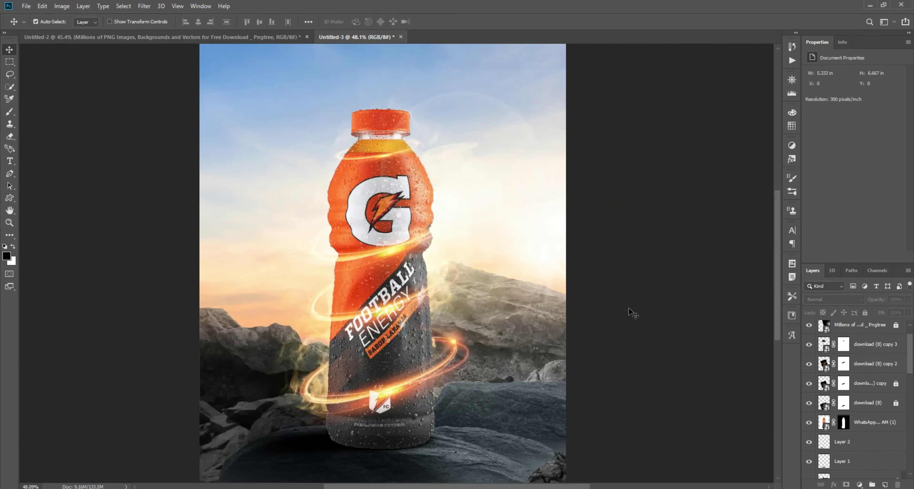
pyautogui.scroll(4, 435, 347)
# Add a Curves adjustment clipped to the bottle and pull the top point down to darken it
pyautogui.click(885, 484)
pyautogui.press('Delete')
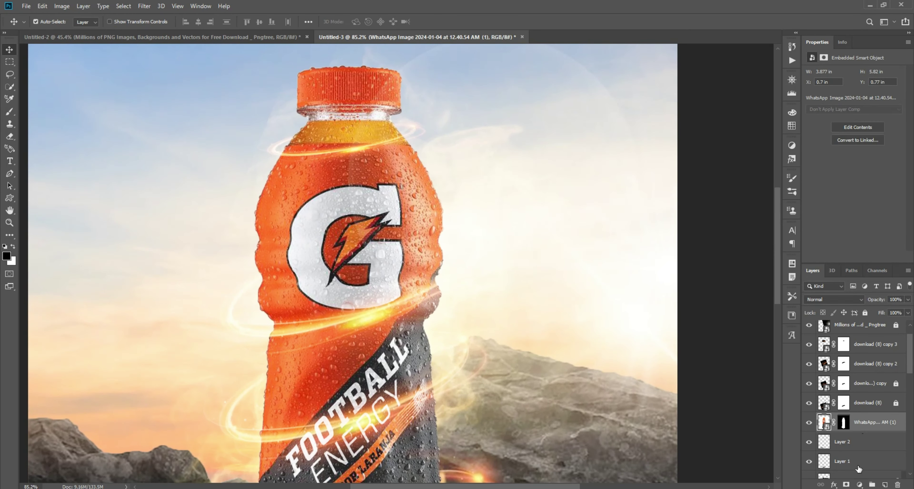
pyautogui.click(859, 485)
pyautogui.click(849, 335)
pyautogui.moveTo(898, 97); pyautogui.dragTo(899, 155)
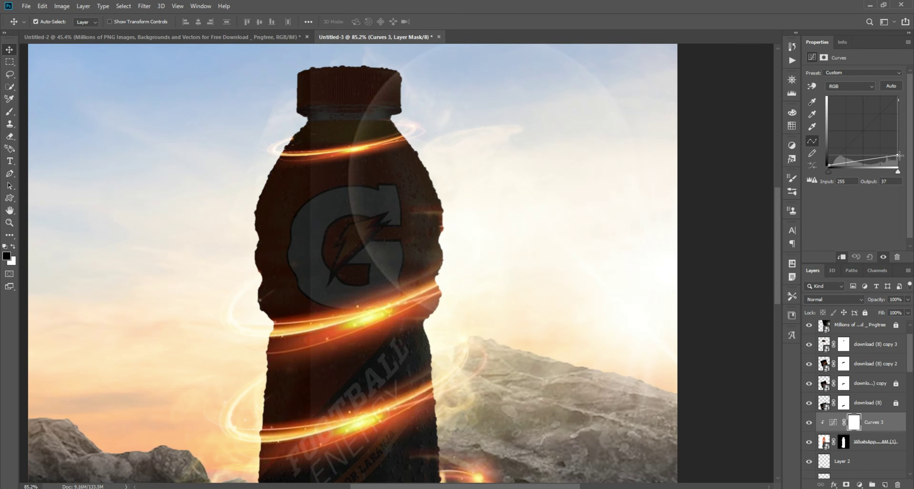
# Choose a brush and paint the Curves mask to keep the bottle's lit side bright
pyautogui.press('b')
pyautogui.click(49, 21)
pyautogui.click(515, 137)
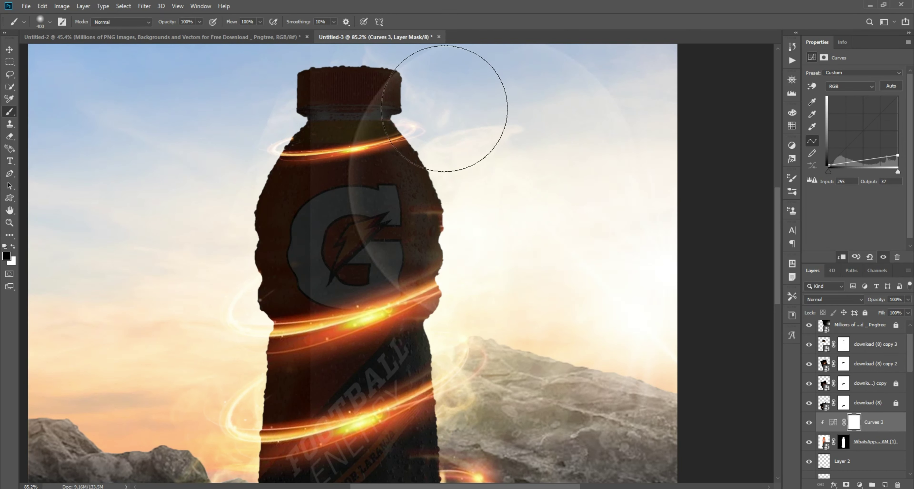
pyautogui.moveTo(429, 97); pyautogui.dragTo(464, 272)
pyautogui.scroll(-5, 465, 271)
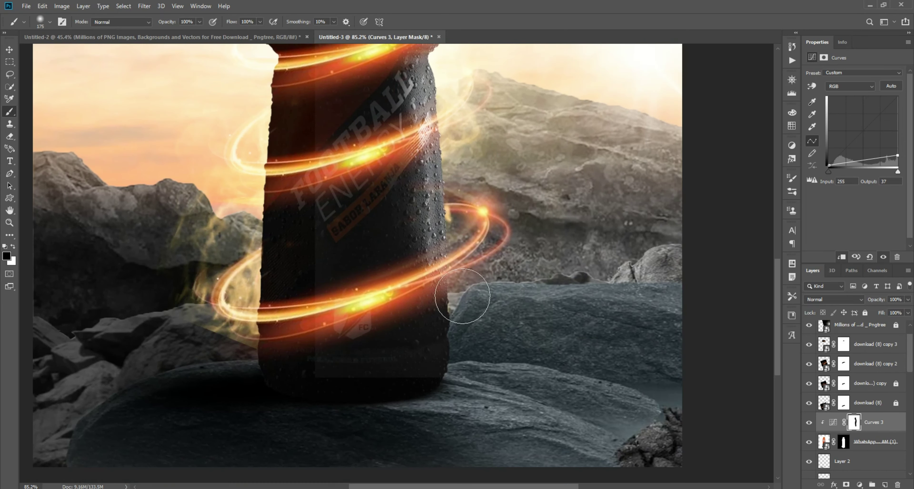
pyautogui.moveTo(469, 302)
pyautogui.mouseDown()
pyautogui.moveTo(443, 449)
pyautogui.moveTo(426, 227)
pyautogui.mouseUp()
pyautogui.scroll(3, 426, 227)
pyautogui.moveTo(408, 355); pyautogui.dragTo(390, 106)
pyautogui.scroll(3, 390, 107)
pyautogui.scroll(3, 391, 106)
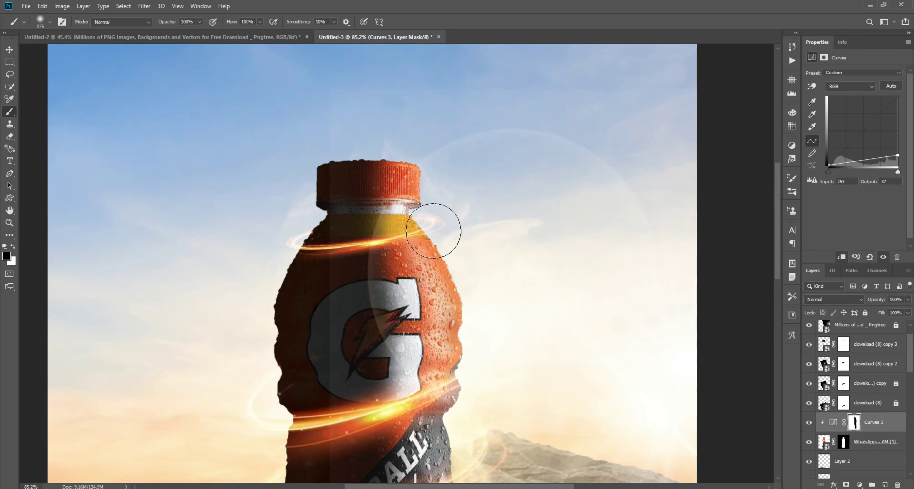
pyautogui.moveTo(372, 163); pyautogui.dragTo(421, 376)
pyautogui.scroll(-5, 422, 375)
# Enlarge the brush to 250 and fit the whole image in view
pyautogui.press(']')
pyautogui.press(']')
pyautogui.scroll(-3, 439, 336)
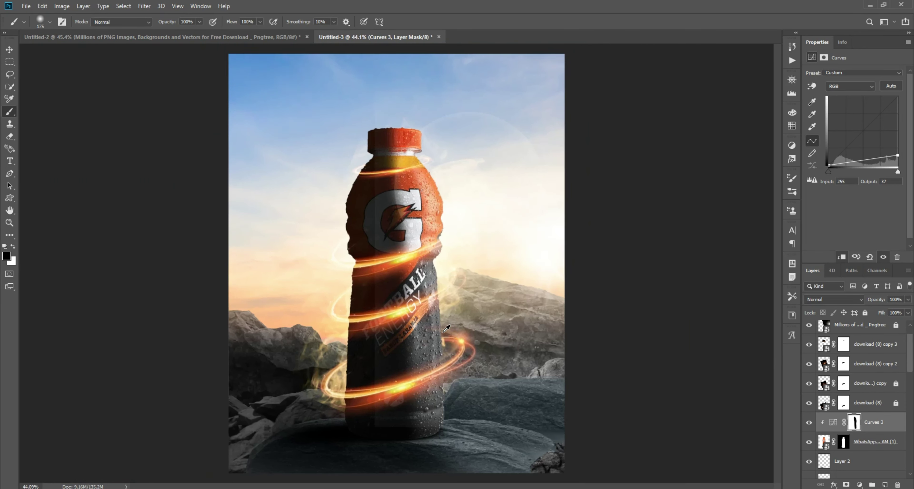
pyautogui.scroll(3, 421, 432)
pyautogui.scroll(3, 452, 224)
pyautogui.scroll(3, 434, 86)
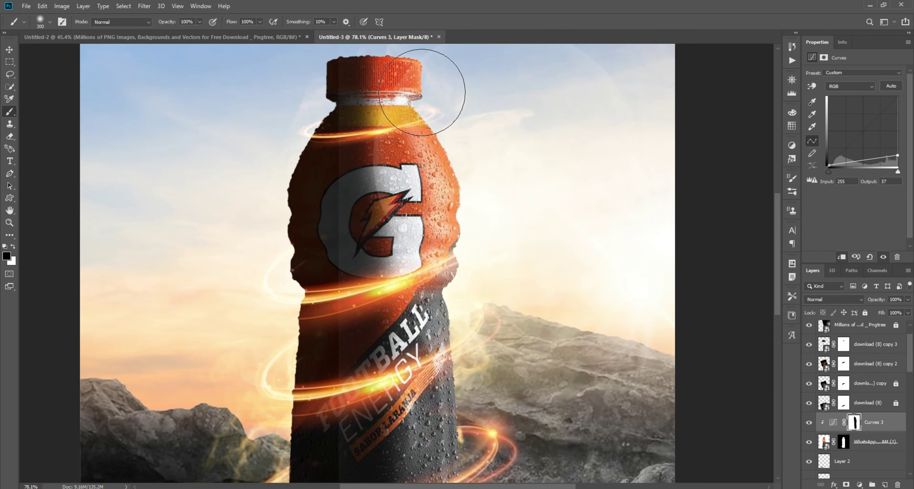
pyautogui.hotkey('ctrl', '0')
pyautogui.press('v')
pyautogui.scroll(4, 638, 321)
# Add a new layer clipped to the bottle, set to Screen, with a peach foreground colour
pyautogui.hotkey('ctrl', 'shift', 'alt', 'n')
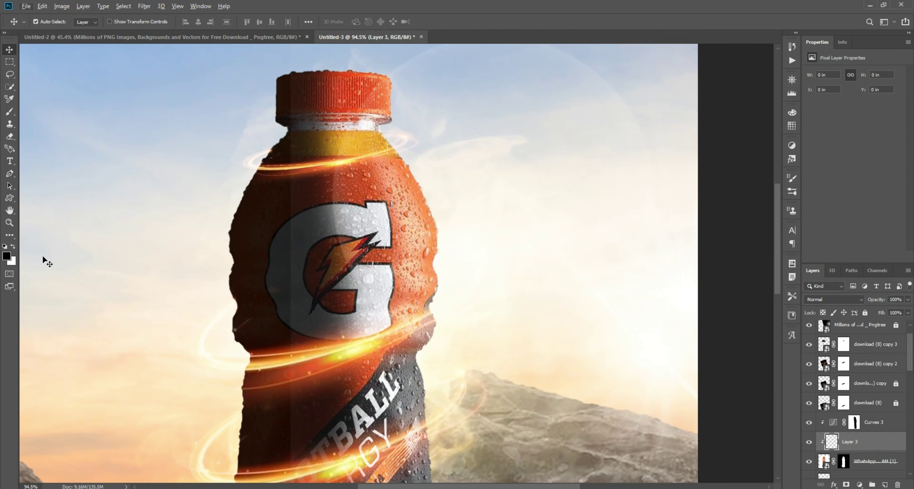
pyautogui.click(7, 256)
pyautogui.click(598, 322)
pyautogui.click(833, 300)
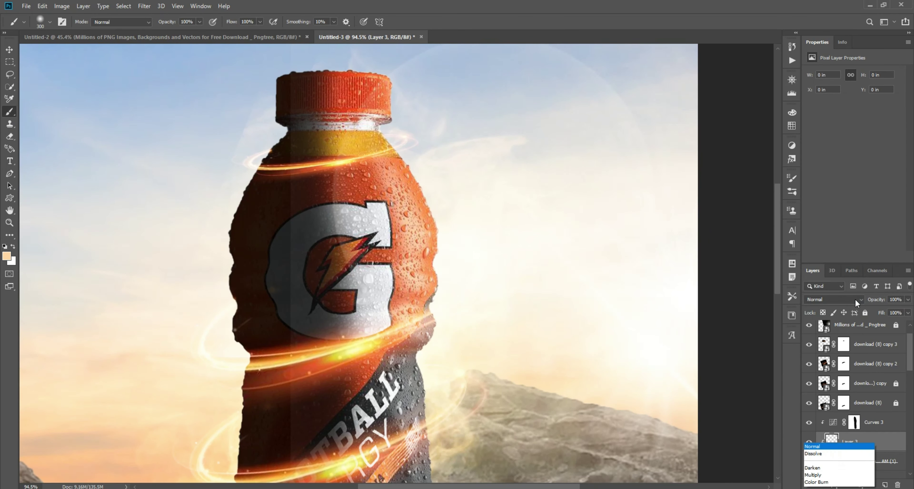
pyautogui.click(826, 324)
pyautogui.press('b')
pyautogui.scroll(2, 473, 181)
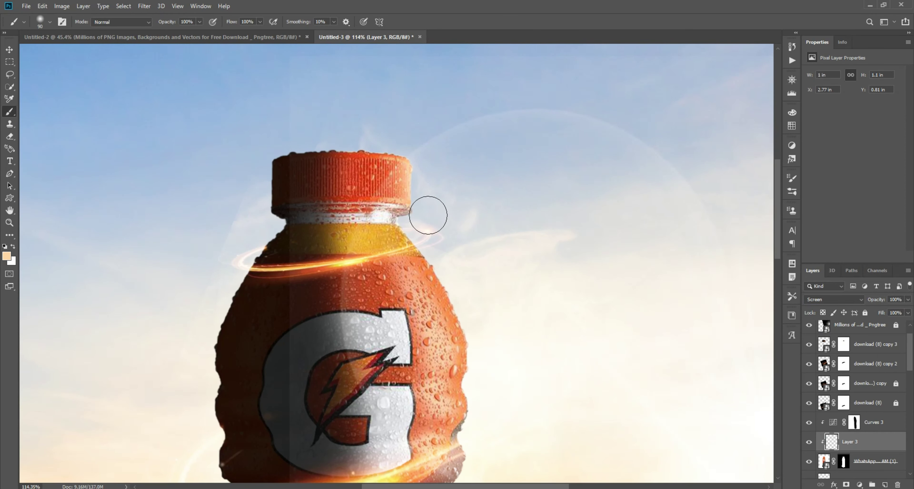
# Set the brush to 150 and frame the bottle's FOOTBALL ENERGY label for rim-light painting
pyautogui.scroll(-5, 423, 213)
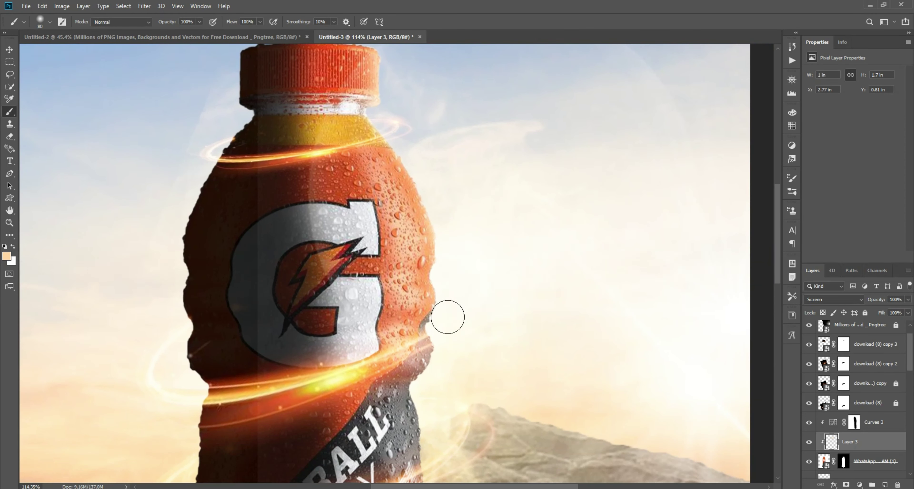
pyautogui.moveTo(448, 317); pyautogui.dragTo(399, 229)
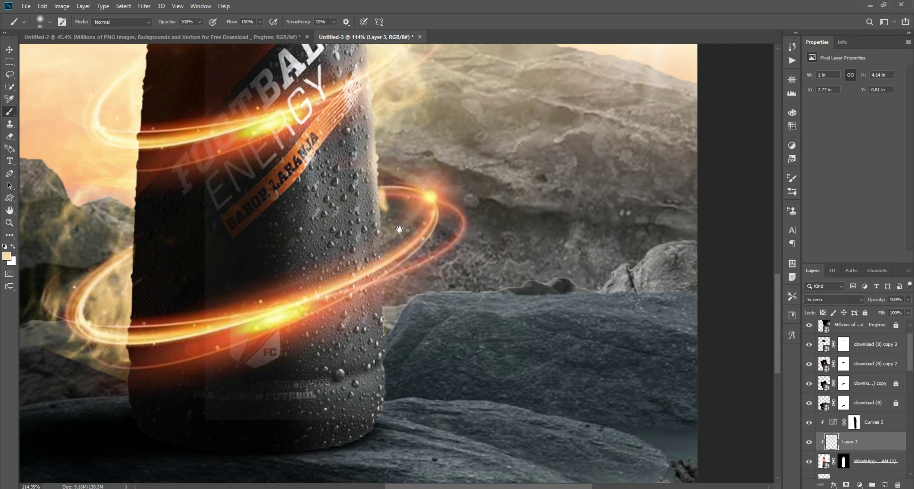
pyautogui.scroll(-2, 399, 229)
pyautogui.scroll(5, 397, 212)
pyautogui.scroll(5, 394, 192)
pyautogui.press(']')
pyautogui.press(']')
pyautogui.press(']')
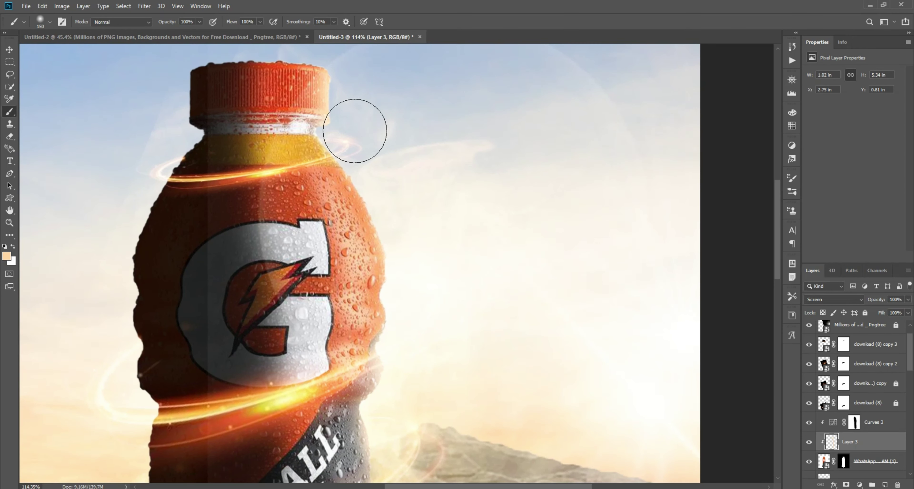
pyautogui.scroll(-5, 402, 258)
pyautogui.moveTo(394, 316); pyautogui.dragTo(393, 205)
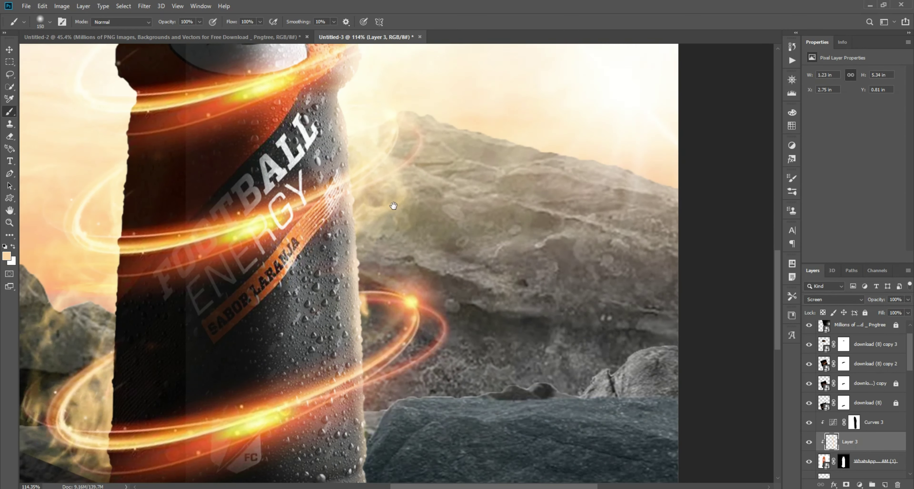
pyautogui.scroll(10, 393, 206)
# Add another layer clipped to the bottle with a lighter paint colour
pyautogui.hotkey('ctrl', 'shift', 'alt', 'n')
pyautogui.click(7, 256)
pyautogui.click(597, 320)
pyautogui.scroll(10, 452, 195)
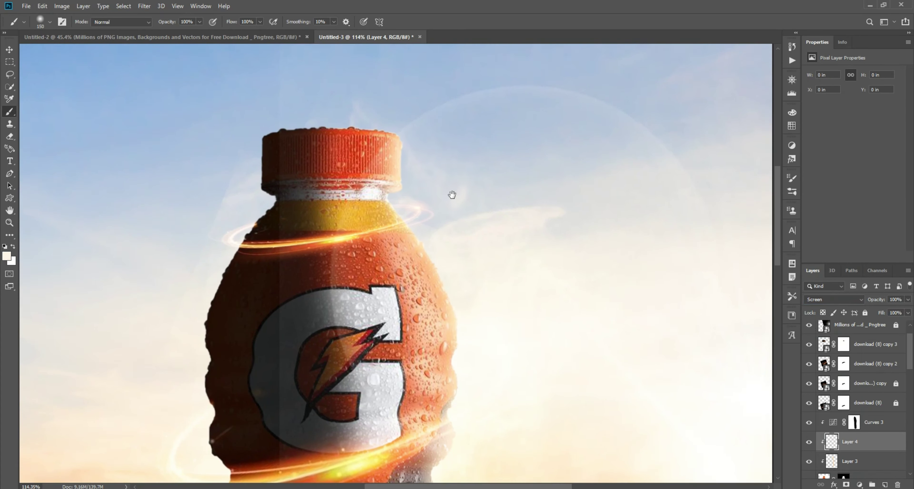
pyautogui.scroll(-5, 465, 261)
pyautogui.scroll(-3, 508, 220)
pyautogui.scroll(-3, 490, 379)
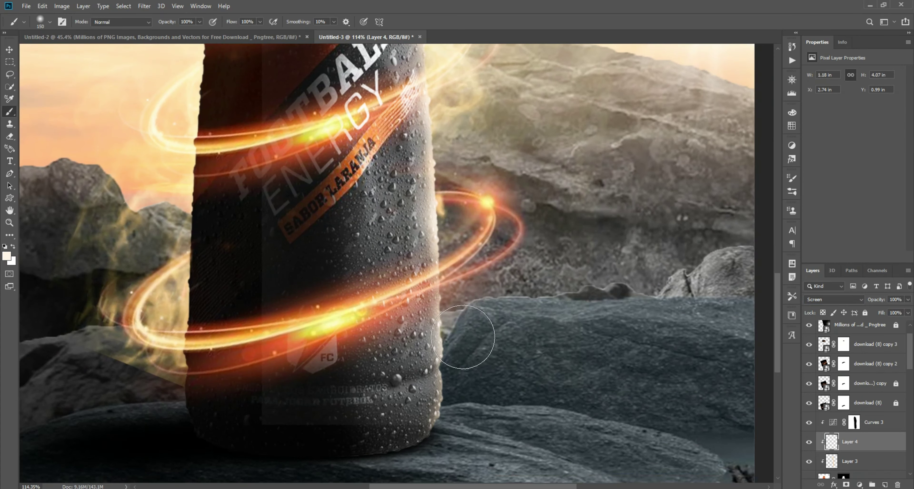
pyautogui.scroll(5, 463, 337)
pyautogui.scroll(5, 496, 215)
pyautogui.scroll(-5, 503, 244)
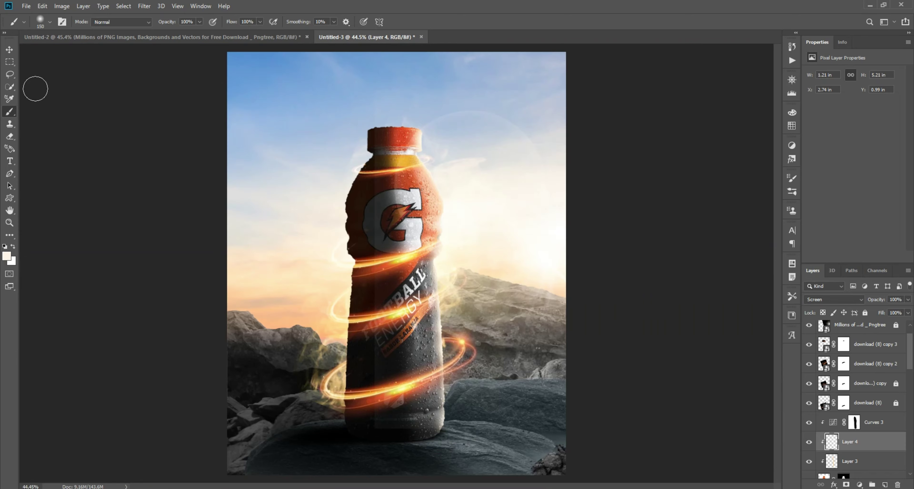
# Open the Curves 3 opacity control, then select Layer 5 for a gradient fill
pyautogui.press('v')
pyautogui.scroll(4, 481, 272)
pyautogui.click(873, 422)
pyautogui.click(908, 300)
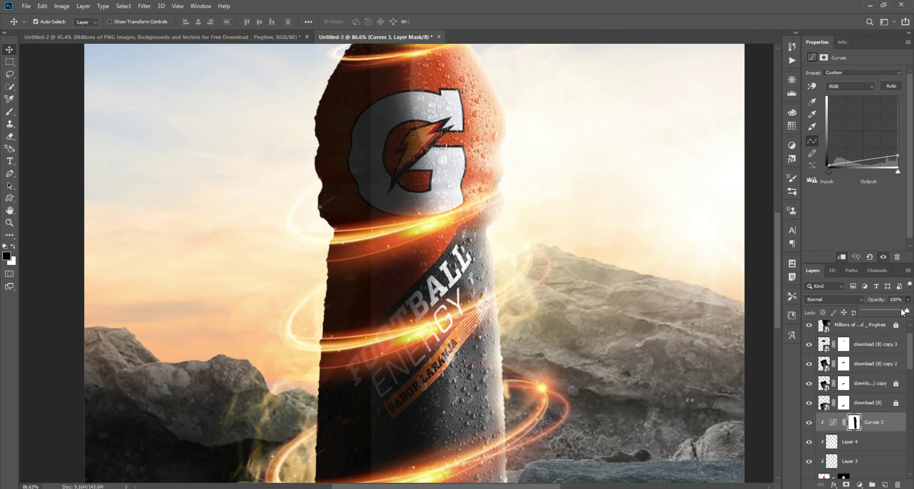
pyautogui.scroll(-2, 483, 266)
pyautogui.scroll(-1, 483, 266)
pyautogui.click(623, 322)
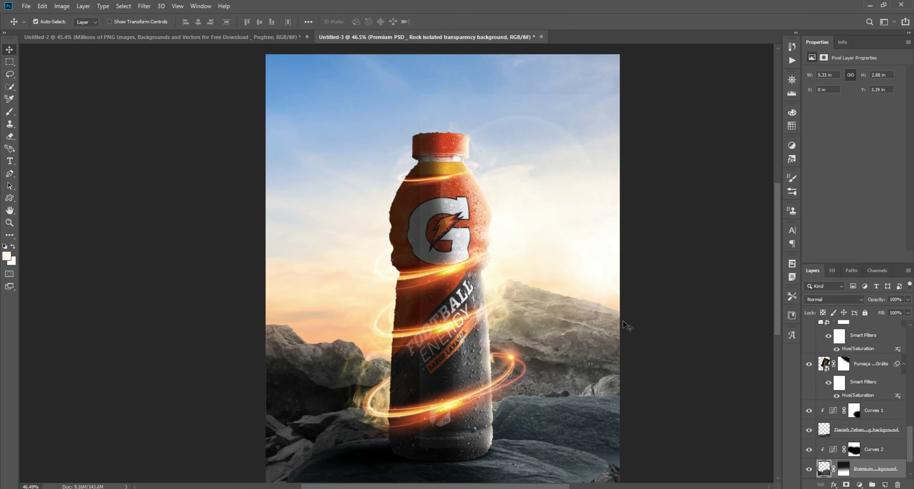
pyautogui.scroll(3, 363, 340)
pyautogui.click(544, 333)
pyautogui.press('g')
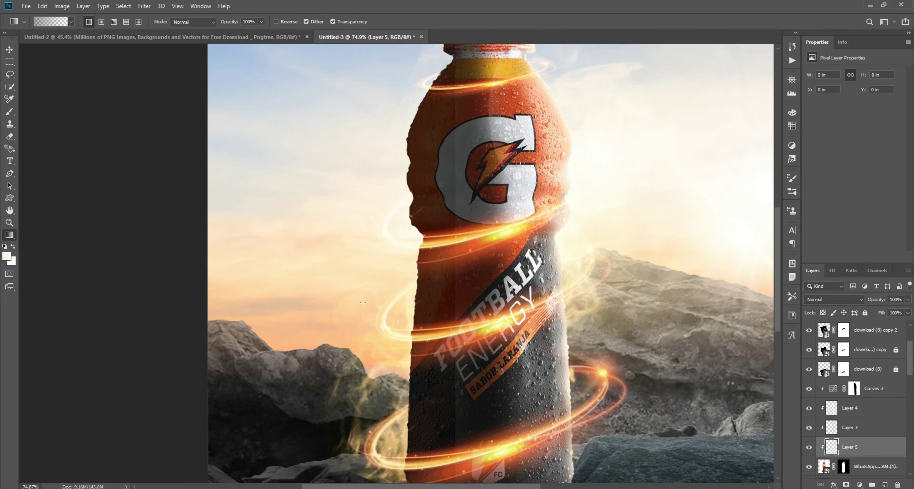
pyautogui.scroll(-3, 362, 302)
# Add a Color Balance adjustment that pushes the rocks towards red and yellow
pyautogui.press('v')
pyautogui.click(613, 358)
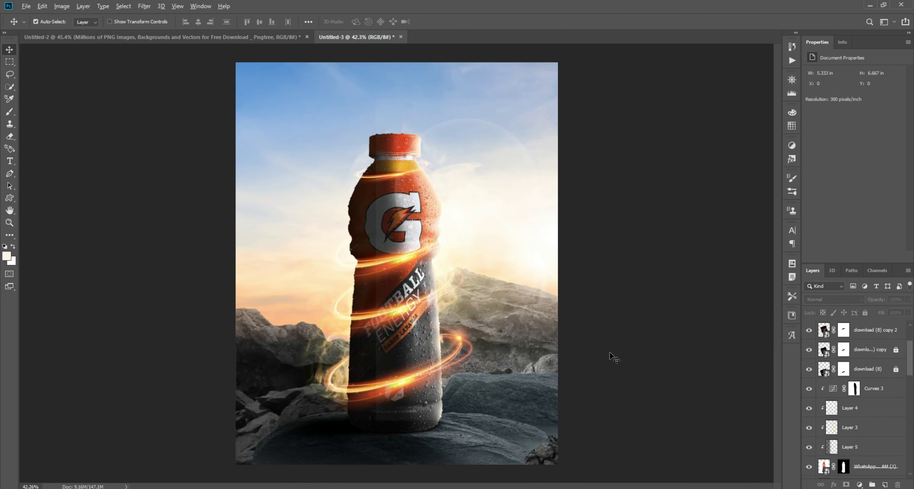
pyautogui.scroll(3, 483, 358)
pyautogui.click(859, 484)
pyautogui.click(852, 394)
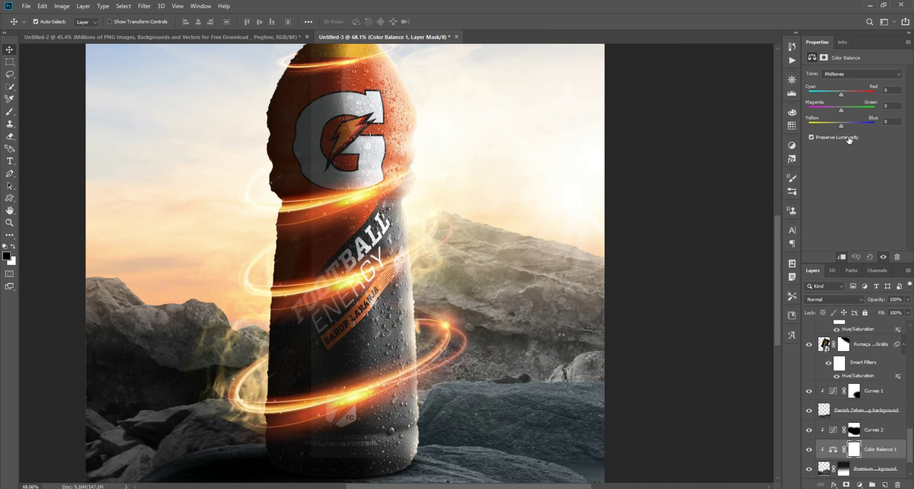
pyautogui.moveTo(824, 126); pyautogui.dragTo(835, 125)
pyautogui.click(848, 94)
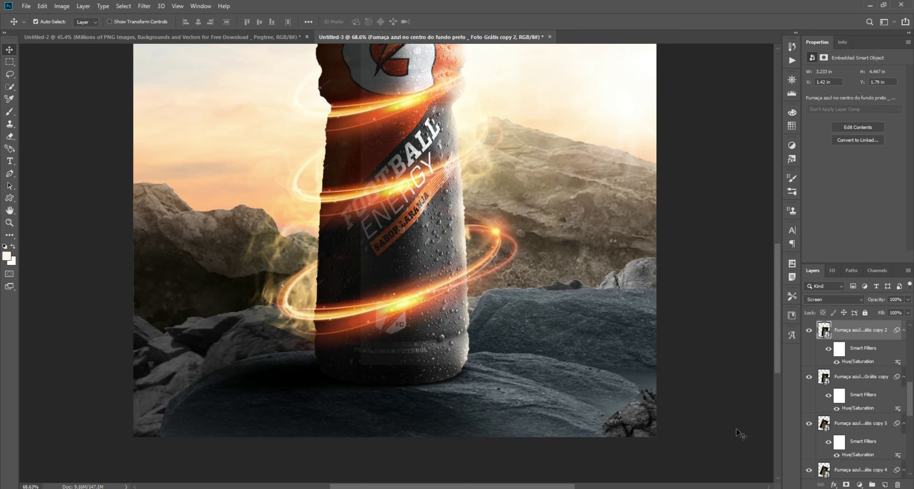
# Add Color Balance 2 on the second rock background layer with midtones Red +38, Blue -22
pyautogui.click(859, 485)
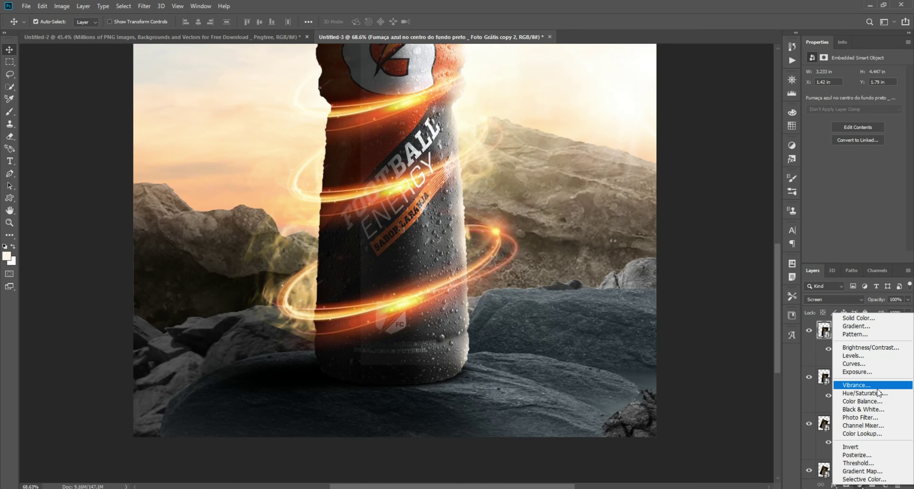
pyautogui.click(816, 383)
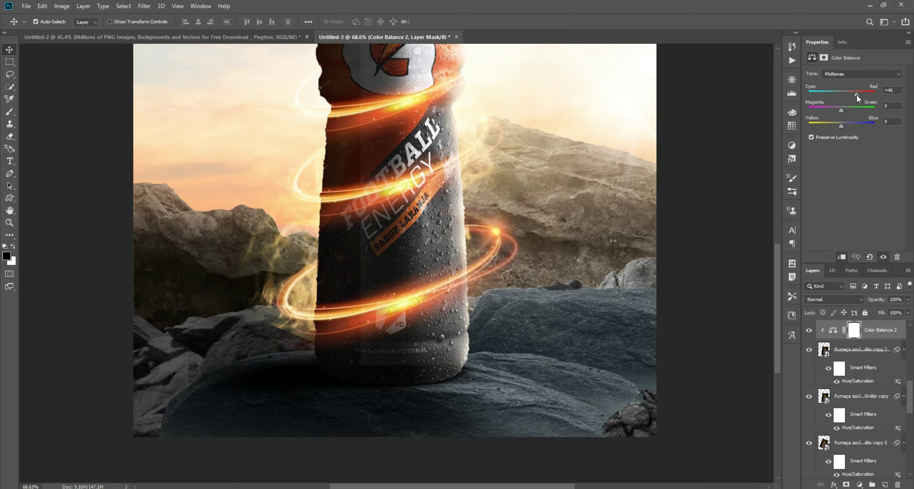
pyautogui.click(862, 449)
pyautogui.click(859, 484)
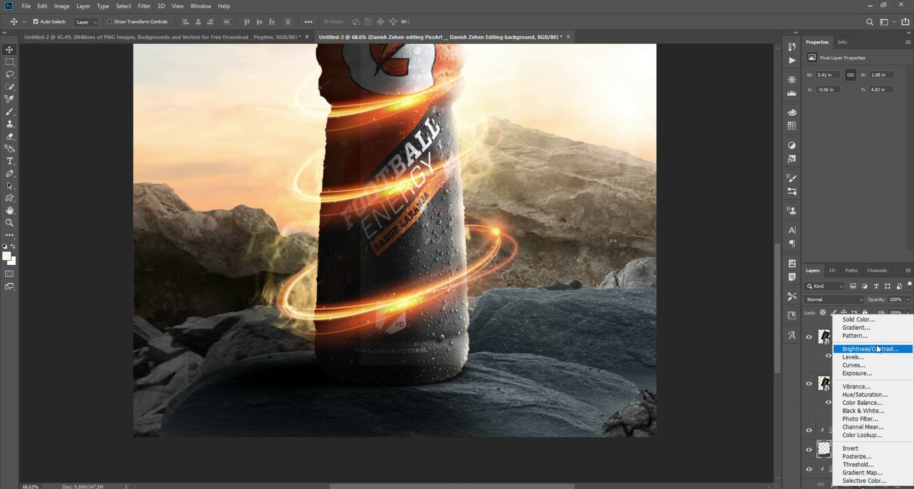
pyautogui.click(873, 365)
pyautogui.click(859, 485)
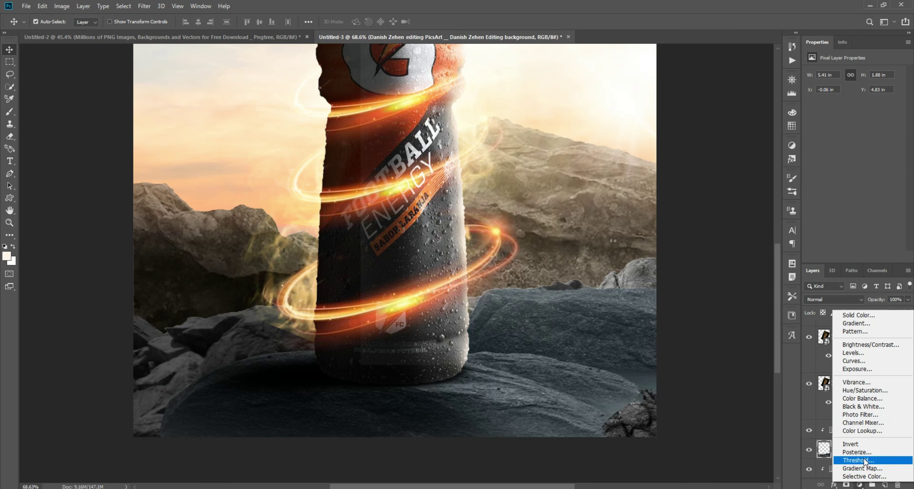
pyautogui.click(863, 457)
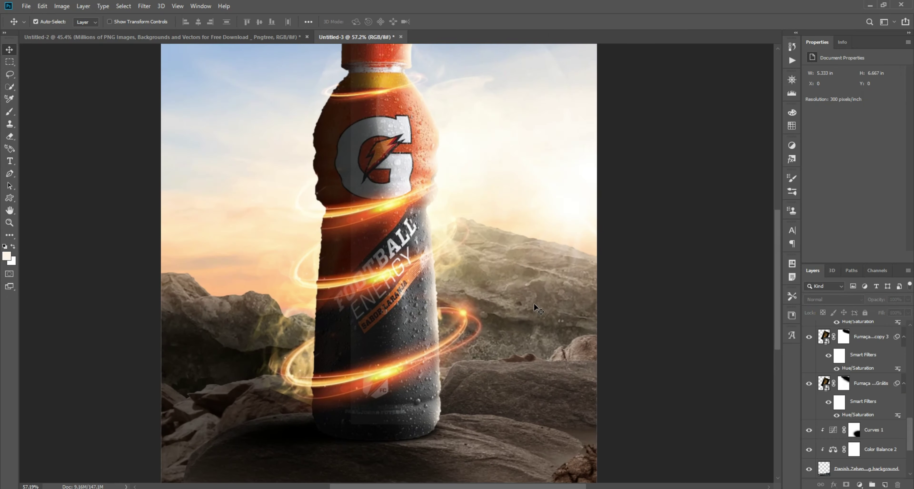
pyautogui.moveTo(533, 305); pyautogui.dragTo(532, 328)
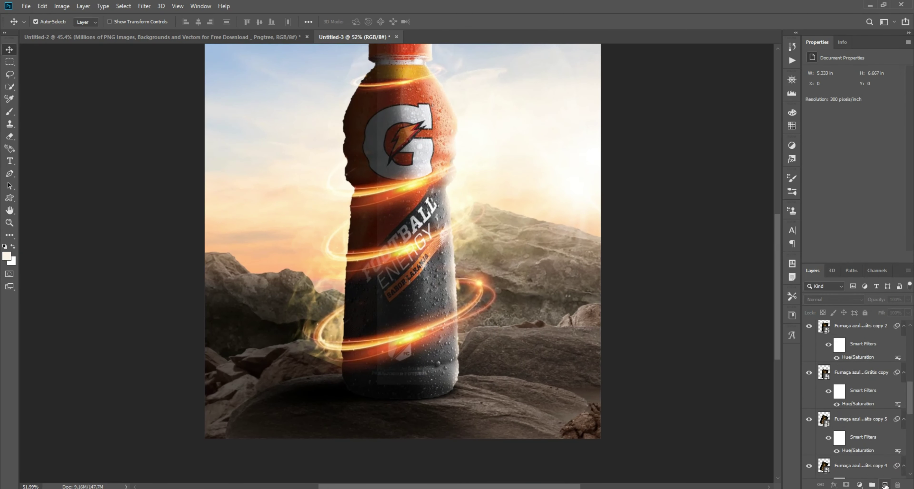
# On a new layer, drag black gradients to darken the bottom, top and left edges
pyautogui.click(885, 485)
pyautogui.press('g')
pyautogui.moveTo(421, 461); pyautogui.dragTo(421, 407)
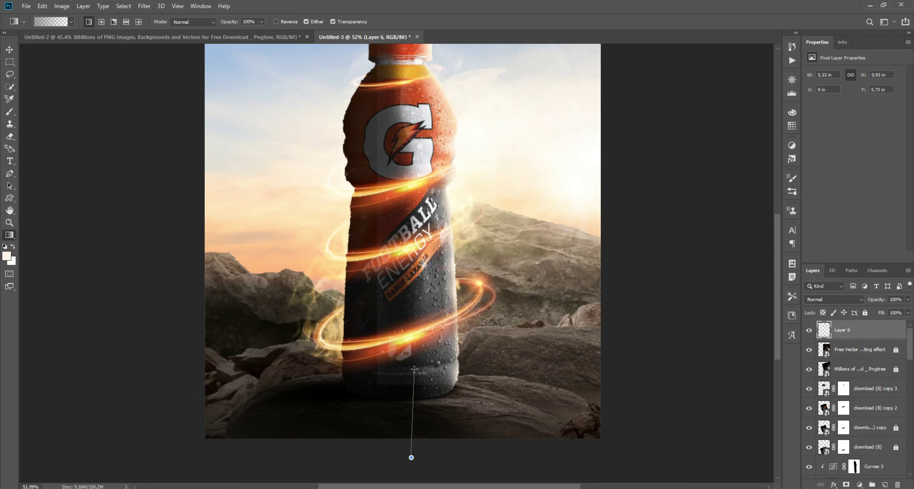
pyautogui.moveTo(415, 369); pyautogui.dragTo(414, 369)
pyautogui.moveTo(253, 326)
pyautogui.mouseDown()
pyautogui.moveTo(357, 326)
pyautogui.moveTo(348, 327)
pyautogui.mouseUp()
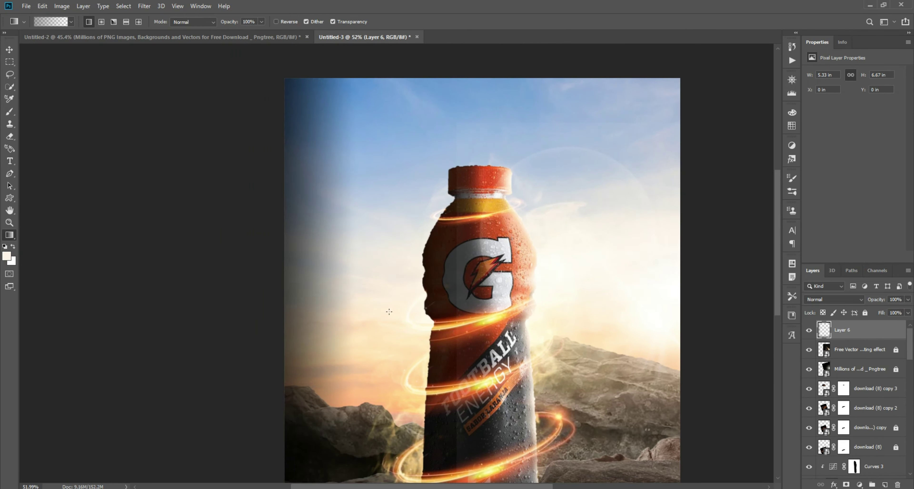
pyautogui.hotkey('ctrl', 'z')
pyautogui.moveTo(391, 300); pyautogui.dragTo(312, 356)
pyautogui.moveTo(414, 174); pyautogui.dragTo(414, 175)
pyautogui.moveTo(412, 86); pyautogui.dragTo(412, 151)
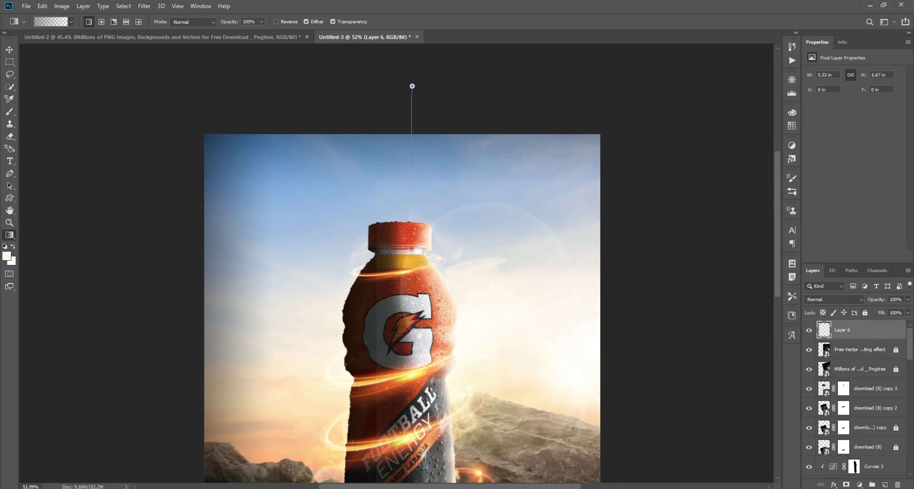
pyautogui.moveTo(400, 92); pyautogui.dragTo(400, 146)
pyautogui.moveTo(175, 328); pyautogui.dragTo(244, 329)
pyautogui.scroll(-1, 423, 392)
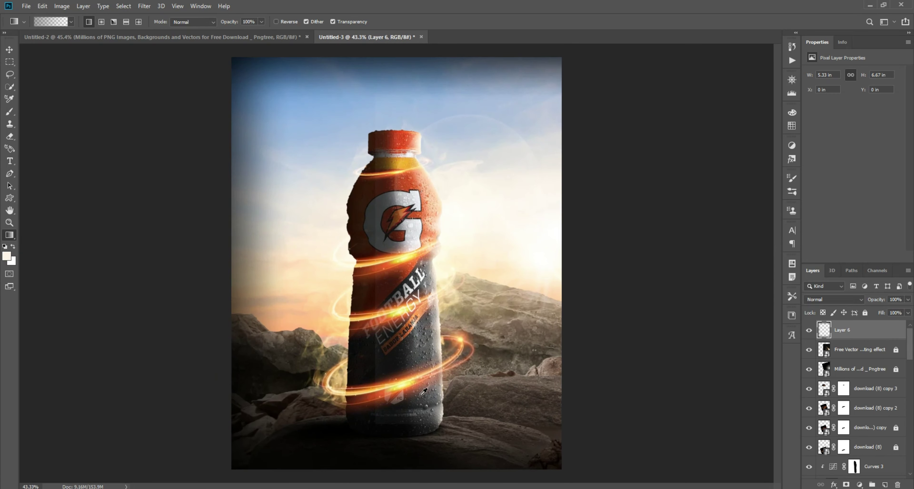
# Add a Brightness/Contrast layer with lowered brightness and invert its mask
pyautogui.click(859, 485)
pyautogui.click(847, 346)
pyautogui.moveTo(860, 100); pyautogui.dragTo(841, 100)
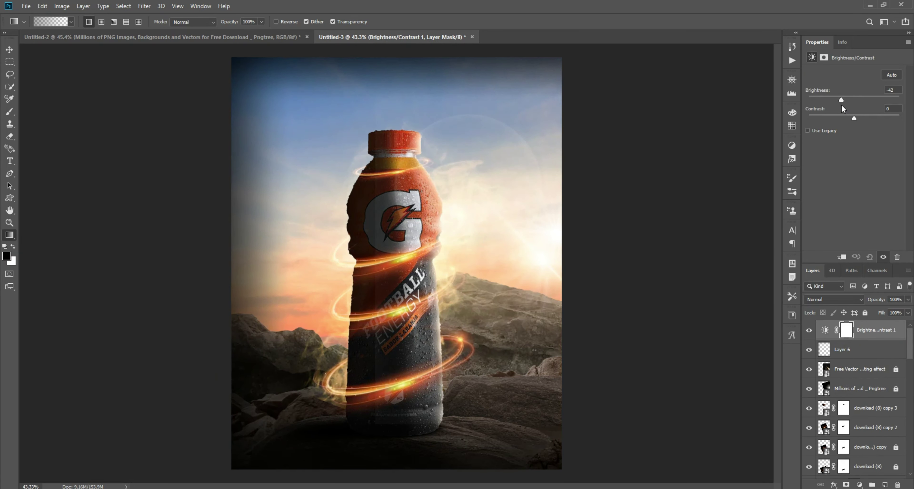
pyautogui.hotkey('ctrl', 'i')
pyautogui.click(10, 112)
# Paint white into the mask over the left and top edges, with brightness at -40
pyautogui.click(7, 256)
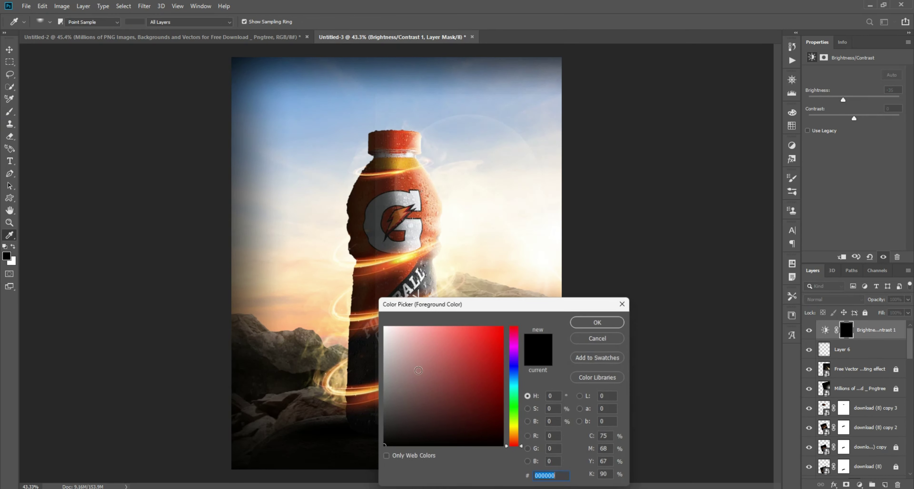
pyautogui.click(388, 321)
pyautogui.click(594, 321)
pyautogui.moveTo(246, 332)
pyautogui.mouseDown()
pyautogui.moveTo(214, 82)
pyautogui.moveTo(302, 286)
pyautogui.mouseUp()
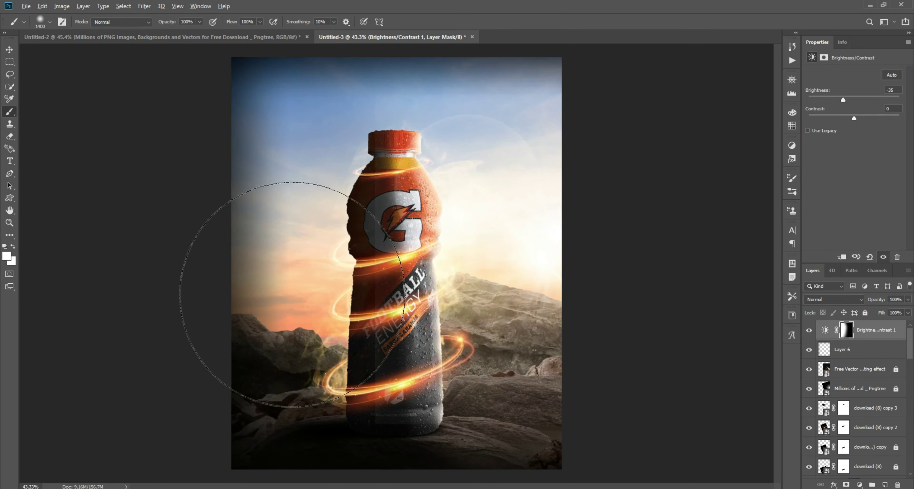
pyautogui.scroll(-1, 302, 285)
pyautogui.moveTo(256, 357); pyautogui.dragTo(319, 407)
pyautogui.hotkey('ctrl', '0')
pyautogui.moveTo(843, 100); pyautogui.dragTo(842, 100)
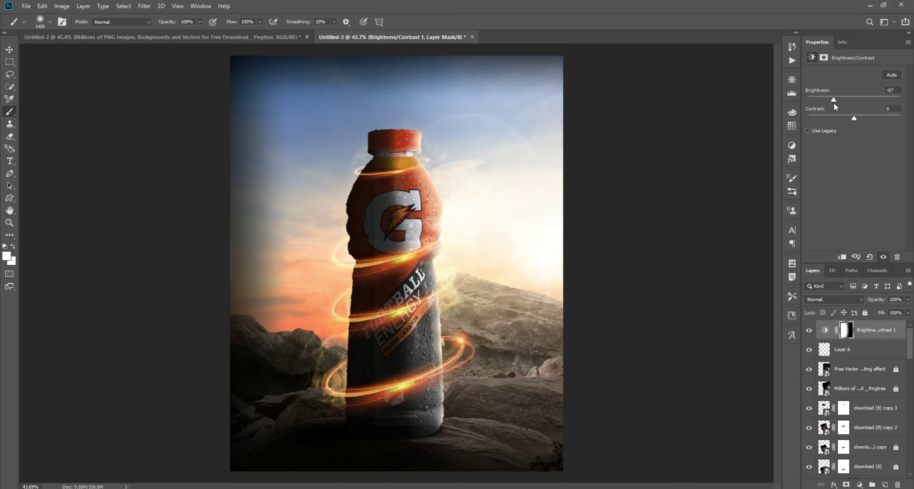
pyautogui.moveTo(204, 235); pyautogui.dragTo(460, 253)
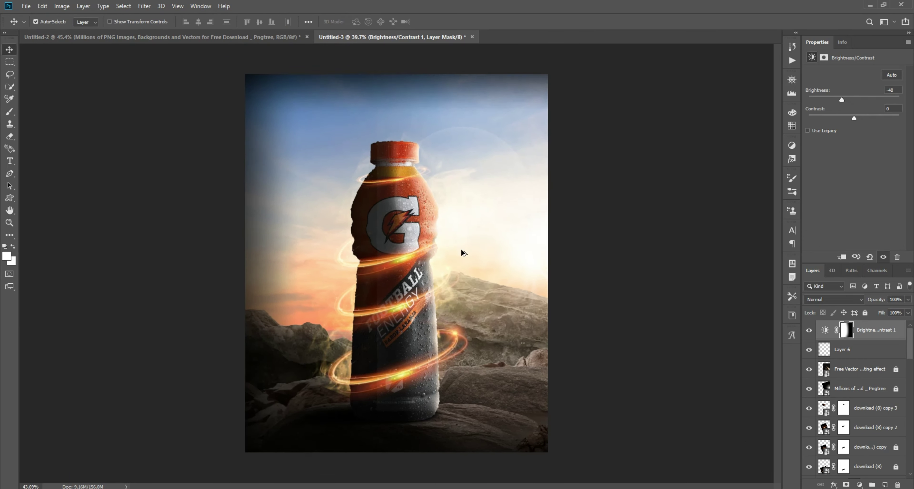
pyautogui.press('v')
# Add a second Brightness/Contrast layer at +15, invert its mask and paint it onto the right side
pyautogui.scroll(1, 668, 153)
pyautogui.click(859, 485)
pyautogui.click(870, 346)
pyautogui.moveTo(854, 100); pyautogui.dragTo(858, 102)
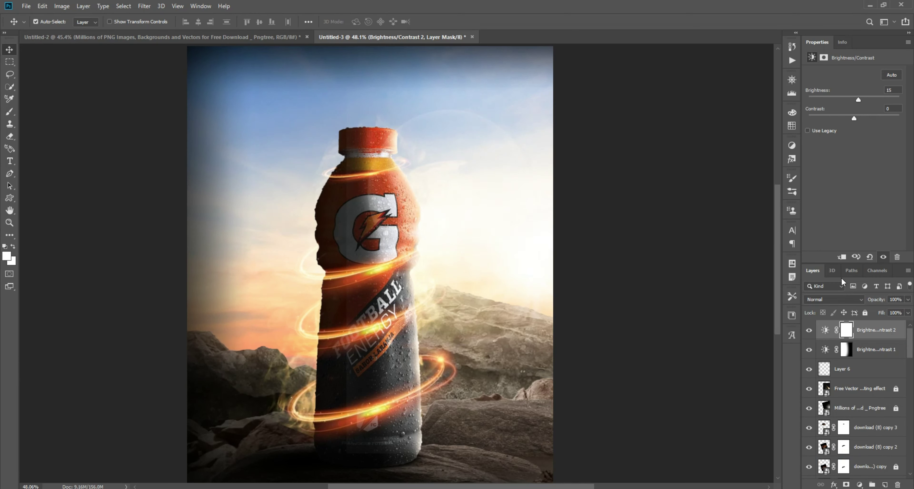
pyautogui.hotkey('ctrl', 'i')
pyautogui.press('b')
pyautogui.moveTo(472, 89)
pyautogui.mouseDown()
pyautogui.moveTo(520, 122)
pyautogui.moveTo(555, 387)
pyautogui.moveTo(500, 143)
pyautogui.mouseUp()
pyautogui.scroll(-1, 520, 122)
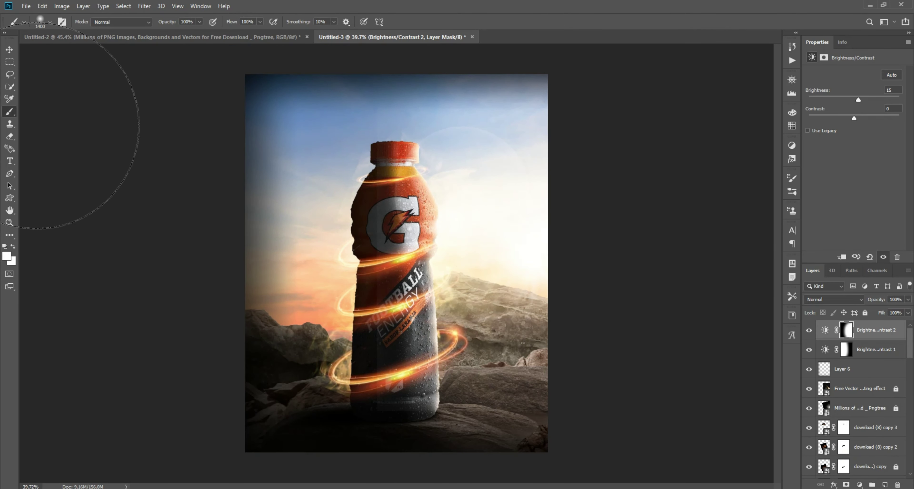
pyautogui.press('v')
pyautogui.hotkey('ctrl', '0')
pyautogui.click(214, 146)
# Add a slightly nudged Hue/Saturation layer and a Color Balance layer with midtones reset
pyautogui.click(858, 485)
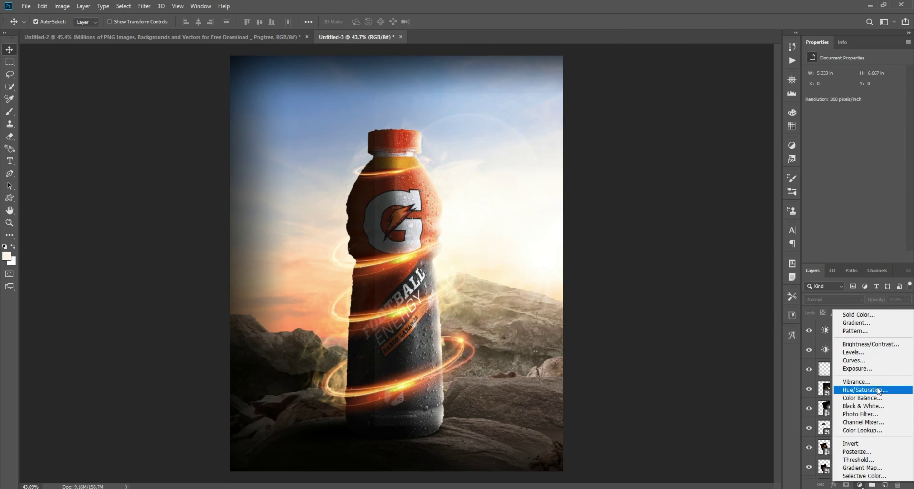
pyautogui.click(877, 390)
pyautogui.moveTo(853, 110)
pyautogui.mouseDown()
pyautogui.moveTo(861, 127)
pyautogui.moveTo(844, 130)
pyautogui.moveTo(854, 110)
pyautogui.mouseUp()
pyautogui.click(859, 485)
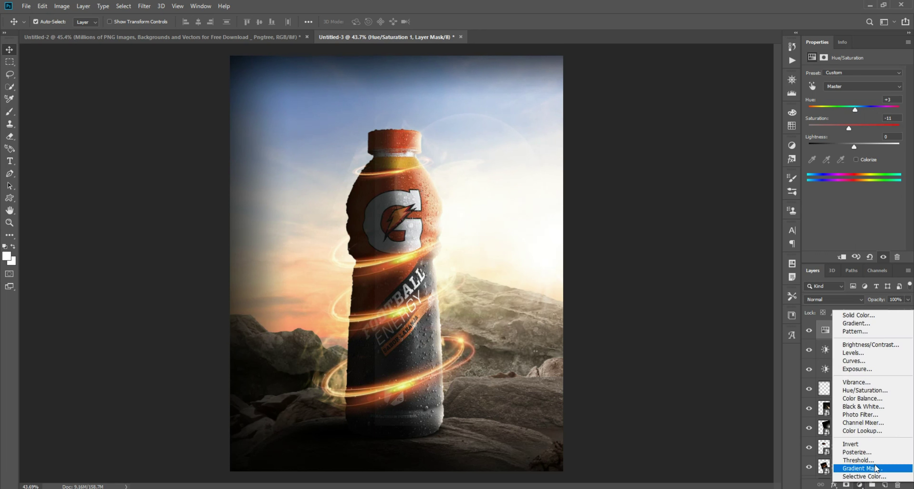
pyautogui.click(859, 399)
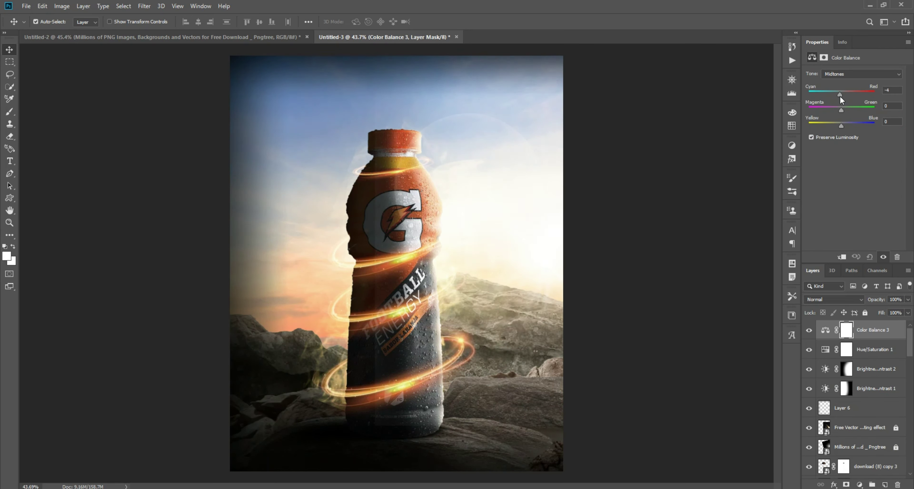
pyautogui.moveTo(840, 95); pyautogui.dragTo(841, 96)
pyautogui.moveTo(840, 110); pyautogui.dragTo(850, 126)
pyautogui.hotkey('ctrl', 'z')
# Push the Color Balance shadows toward green and warm the highlights toward red, magenta-green 0
pyautogui.click(862, 74)
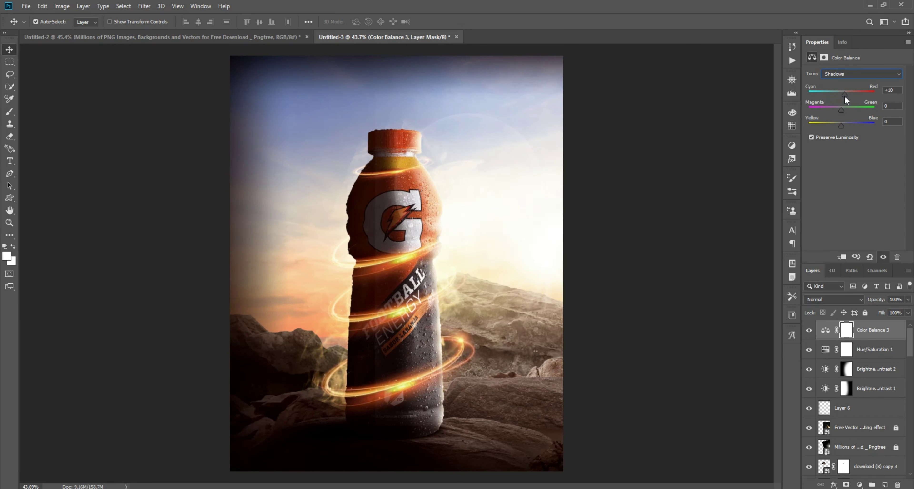
pyautogui.moveTo(842, 109); pyautogui.dragTo(845, 110)
pyautogui.click(845, 125)
pyautogui.hotkey('alt', '3')
pyautogui.moveTo(843, 94); pyautogui.dragTo(844, 95)
pyautogui.click(844, 109)
pyautogui.click(843, 123)
pyautogui.hotkey('shift', 'Tab')
pyautogui.write('0')
pyautogui.click(809, 331)
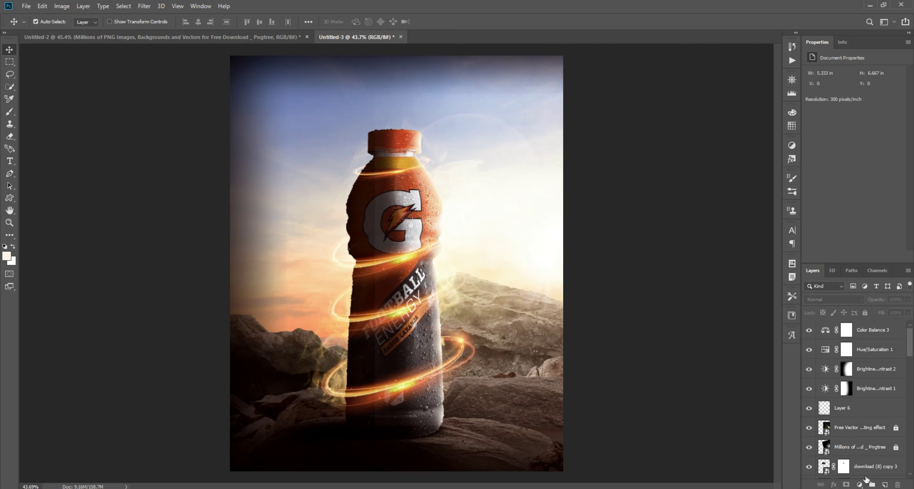
# Add a Warming Filter (85) Photo Filter and Hue/Saturation 2 at Hue +5, Saturation -6
pyautogui.click(860, 483)
pyautogui.click(857, 415)
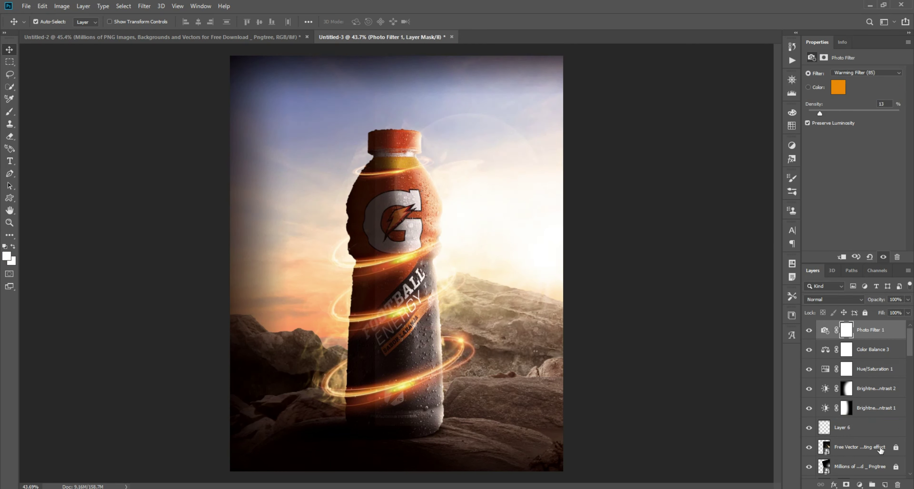
pyautogui.click(860, 483)
pyautogui.click(857, 388)
pyautogui.moveTo(854, 111); pyautogui.dragTo(862, 127)
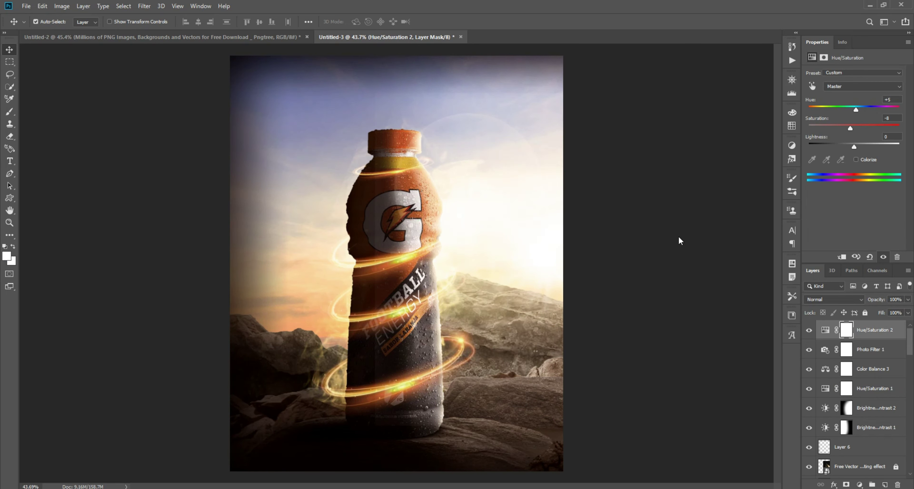
# Add a Color Lookup layer using Crisp_Winter.look at 35% opacity
pyautogui.click(636, 249)
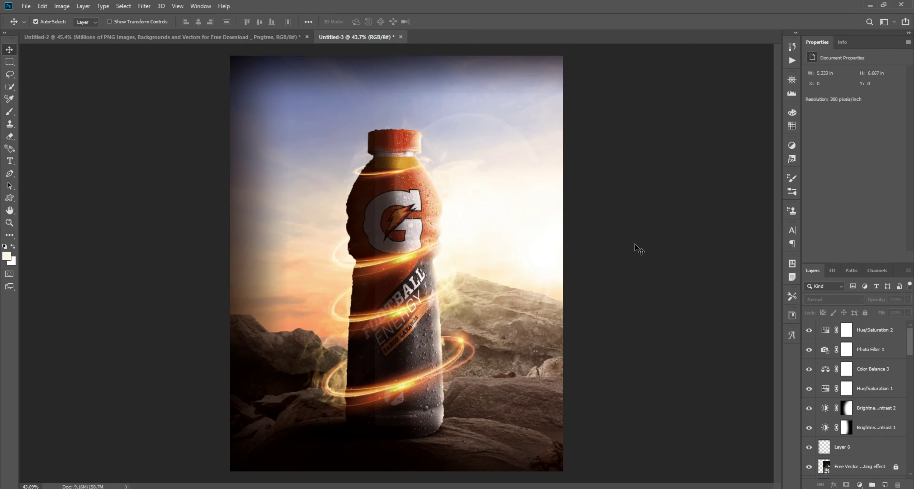
pyautogui.scroll(-1, 396, 260)
pyautogui.scroll(1, 396, 260)
pyautogui.click(860, 483)
pyautogui.click(827, 430)
pyautogui.click(872, 74)
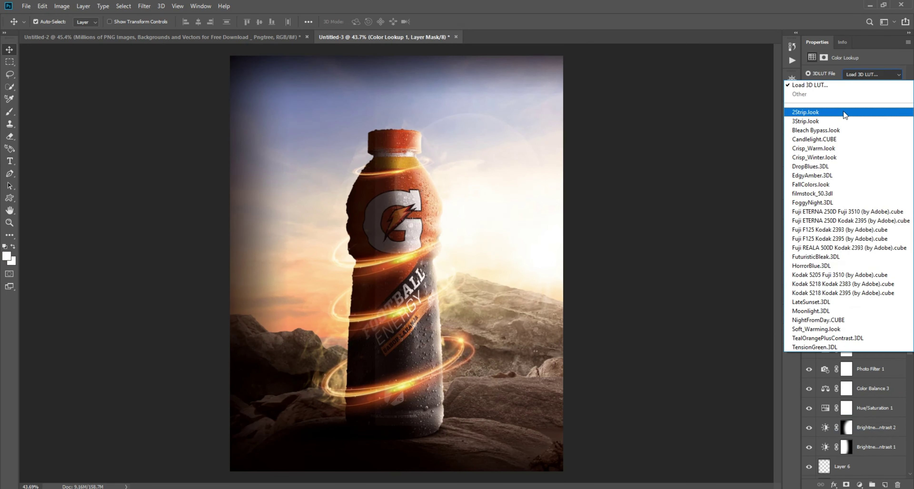
pyautogui.click(843, 111)
pyautogui.press('Down')
pyautogui.press('Down')
pyautogui.press('Down')
pyautogui.click(908, 299)
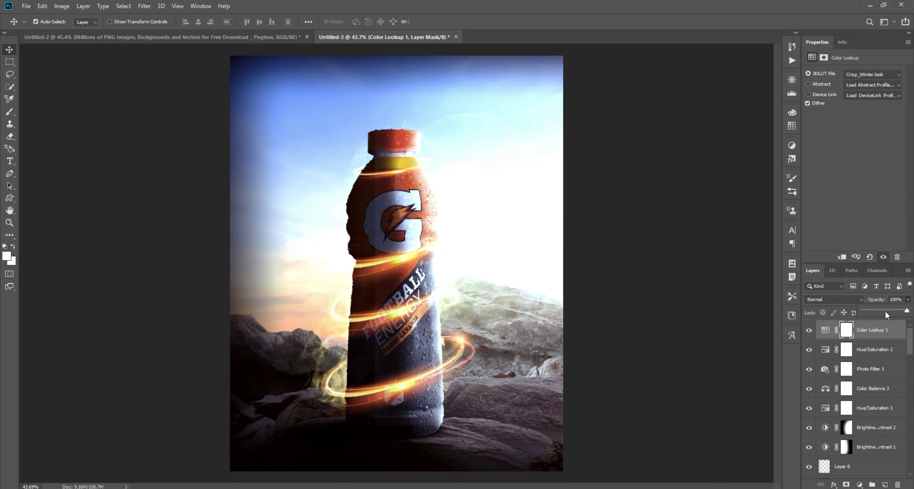
pyautogui.moveTo(884, 311); pyautogui.dragTo(878, 310)
# Add a second Color Lookup layer using DropBlues.3DL at 41% opacity
pyautogui.click(859, 485)
pyautogui.click(826, 430)
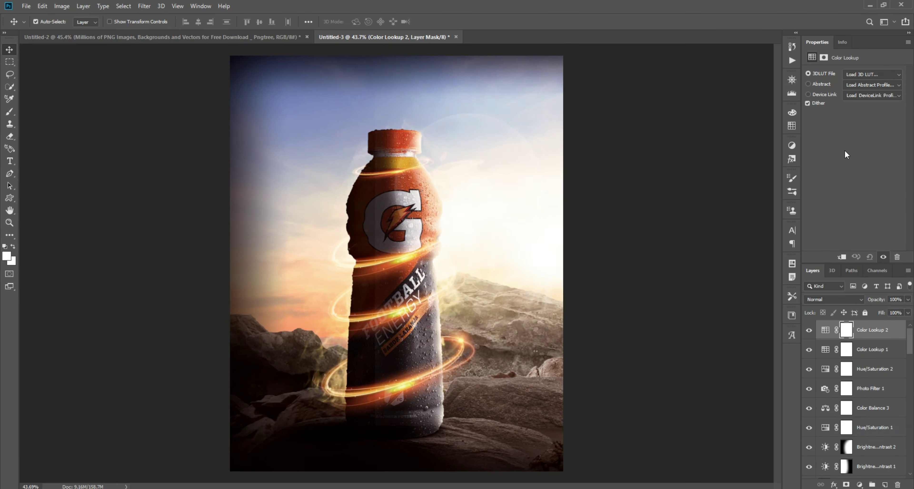
pyautogui.click(872, 74)
pyautogui.click(863, 118)
pyautogui.press('Down')
pyautogui.press('Down')
pyautogui.press('Down')
pyautogui.press('Down')
pyautogui.press('Down')
pyautogui.press('Down')
pyautogui.click(907, 299)
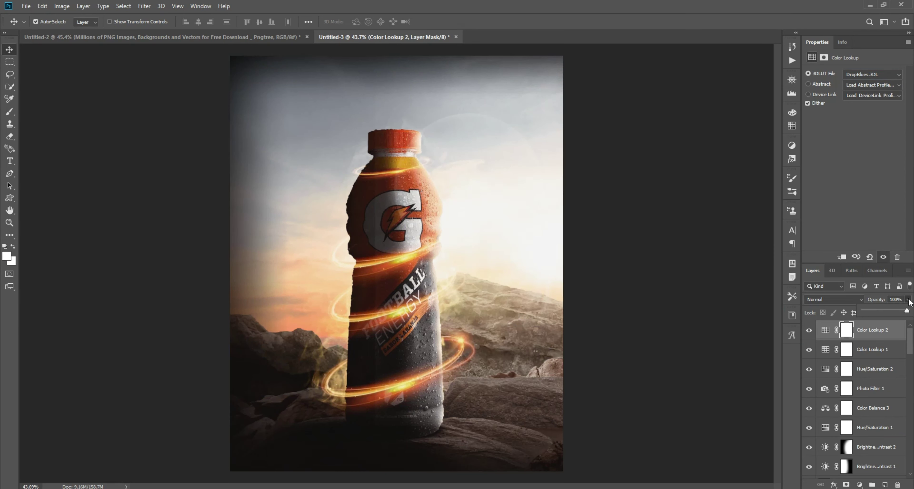
pyautogui.moveTo(907, 311); pyautogui.dragTo(881, 310)
pyautogui.click(798, 338)
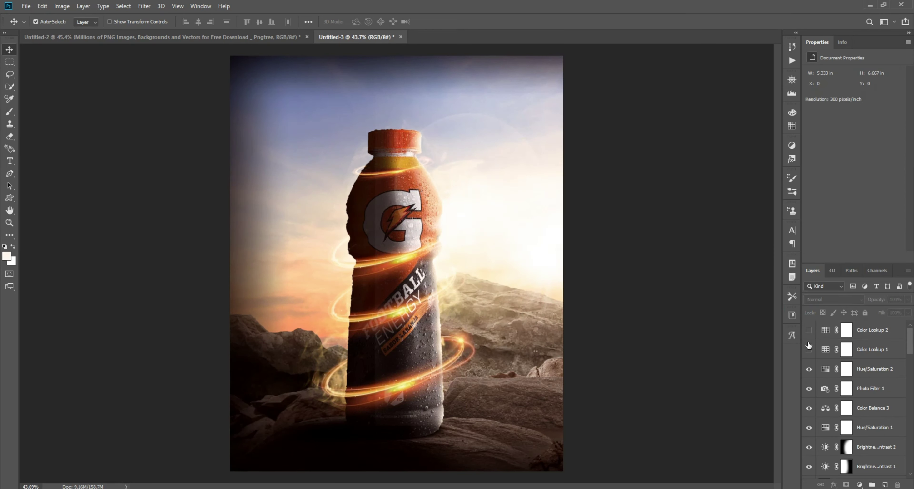
# Add a Selective Color layer: more cyan and black in Reds, less magenta and Black +71 in Yellows
pyautogui.click(859, 485)
pyautogui.click(859, 464)
pyautogui.moveTo(854, 104)
pyautogui.mouseDown()
pyautogui.moveTo(869, 104)
pyautogui.moveTo(866, 124)
pyautogui.moveTo(840, 123)
pyautogui.mouseUp()
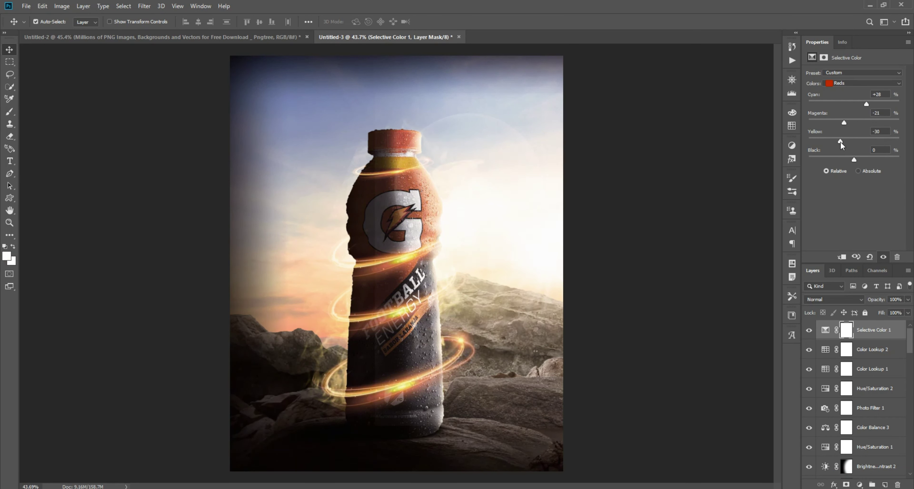
pyautogui.moveTo(853, 160); pyautogui.dragTo(864, 159)
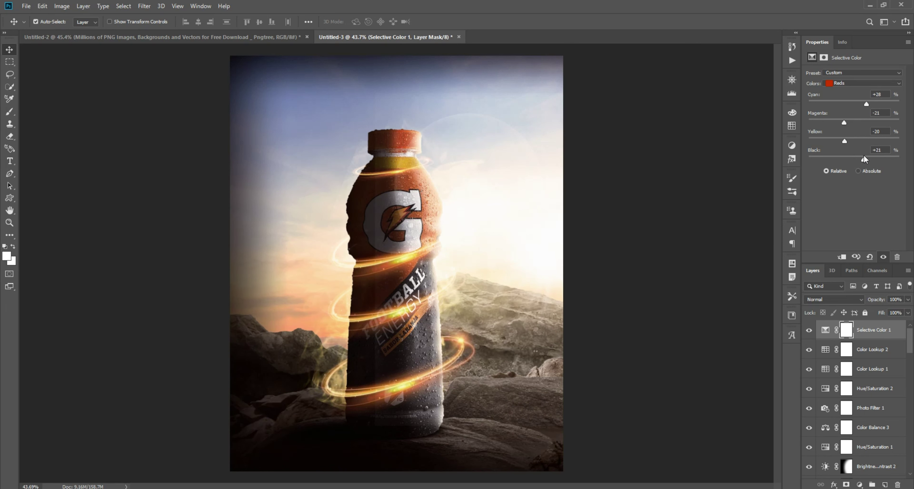
pyautogui.click(861, 83)
pyautogui.click(851, 92)
pyautogui.moveTo(872, 124); pyautogui.dragTo(836, 129)
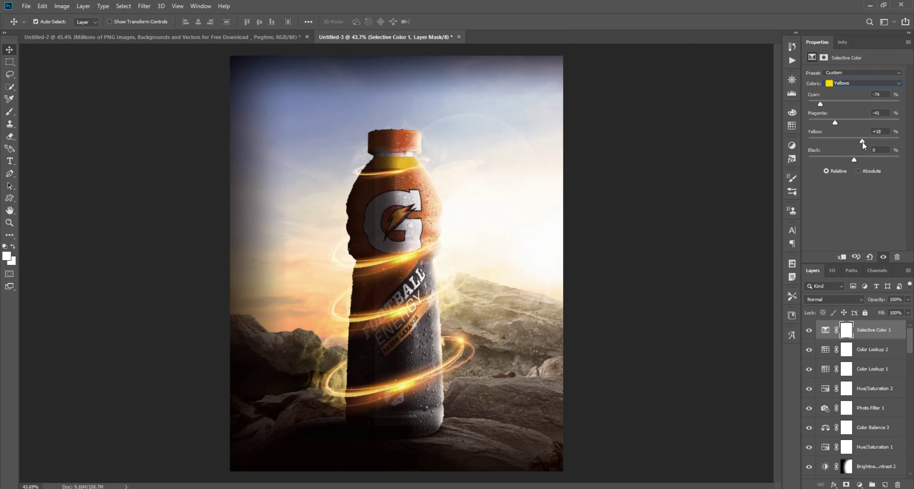
pyautogui.doubleClick(888, 132)
pyautogui.press('BackSpace')
pyautogui.moveTo(865, 159); pyautogui.dragTo(861, 159)
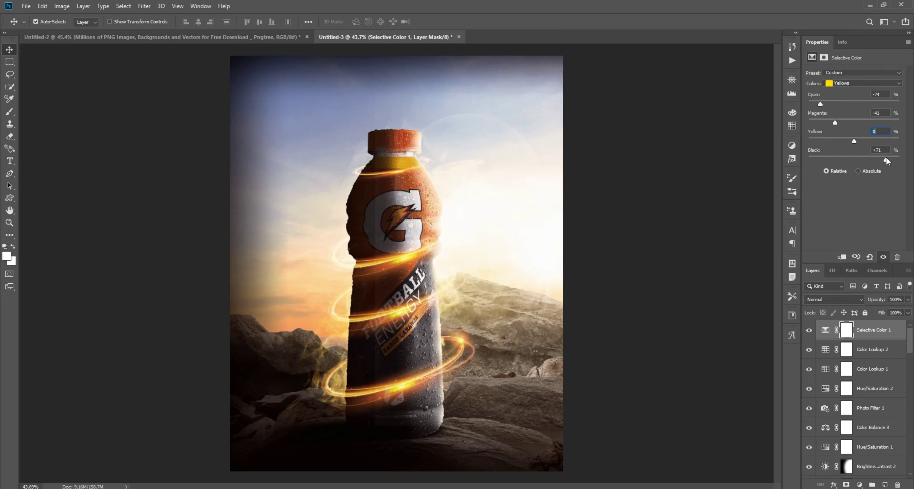
pyautogui.click(843, 319)
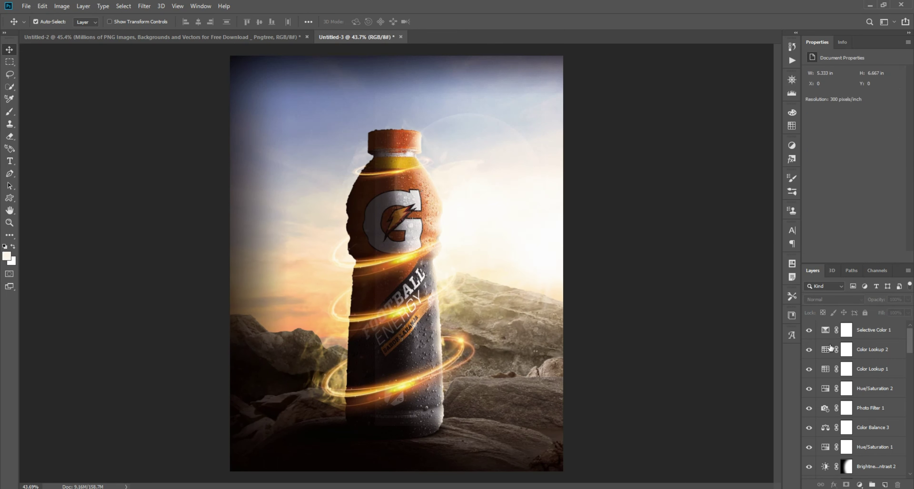